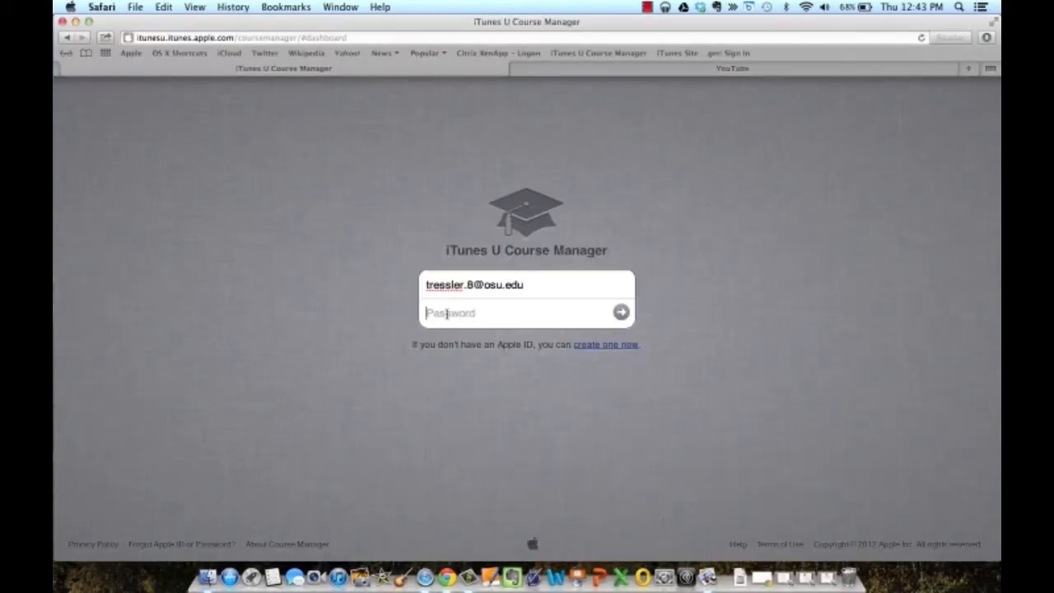
Sign in with the account password, re-entering it after the incorrect-password warning.
click(447, 313)
text(••••••••••)
key(Return)
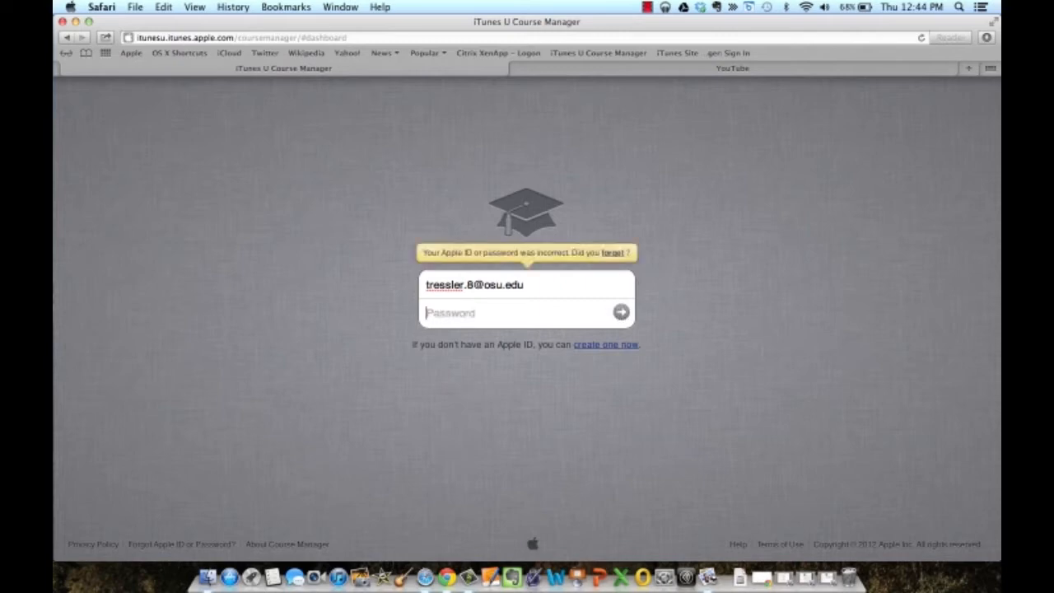
text(•••••••)
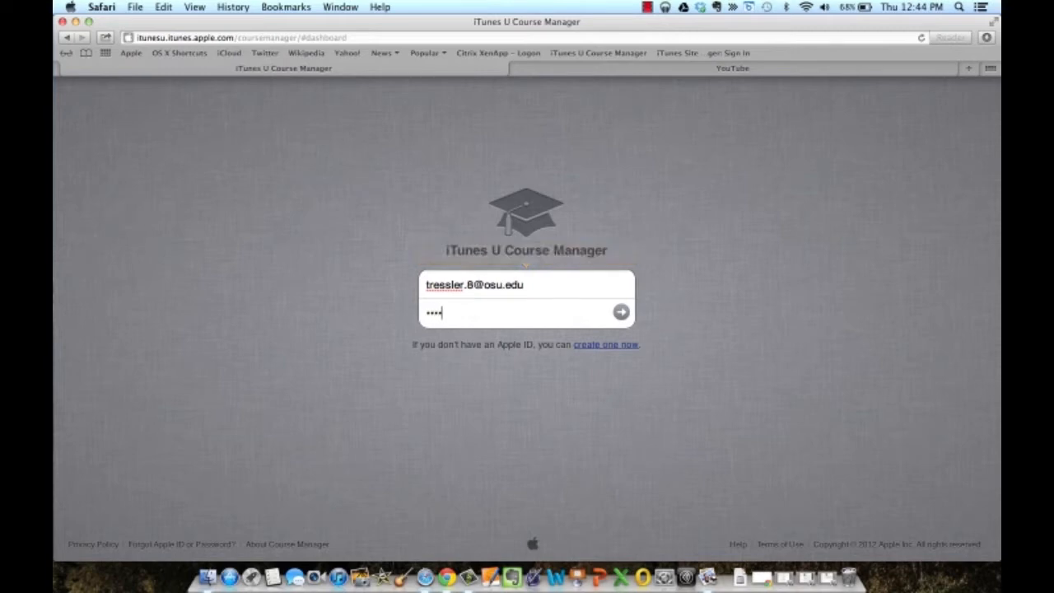
text(••)
key(Return)
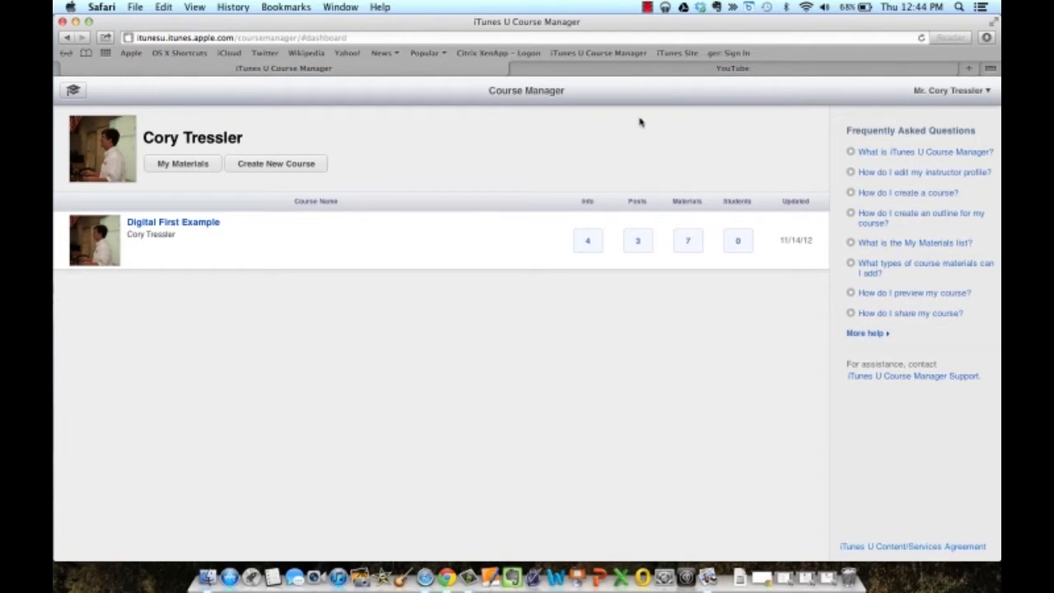
Open My Instructor Info from the name menu and view the example instructor page screenshot.
click(944, 92)
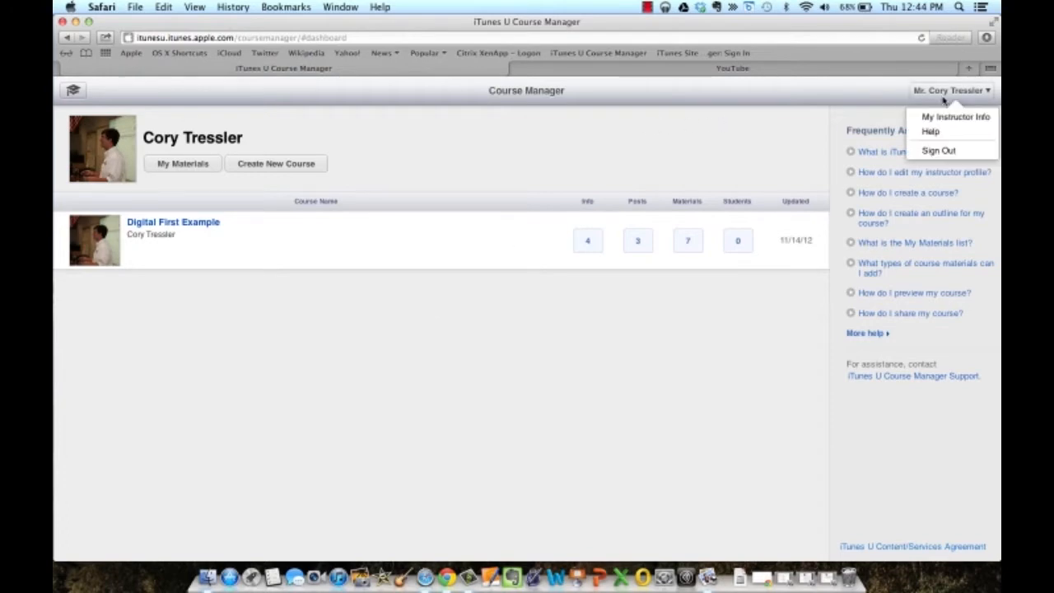
click(945, 117)
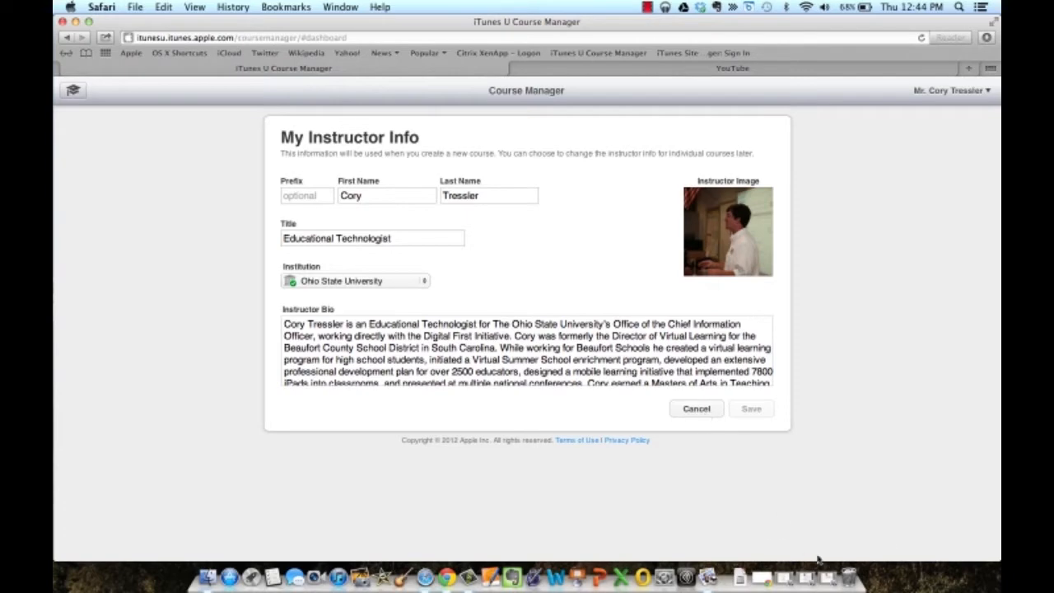
click(827, 580)
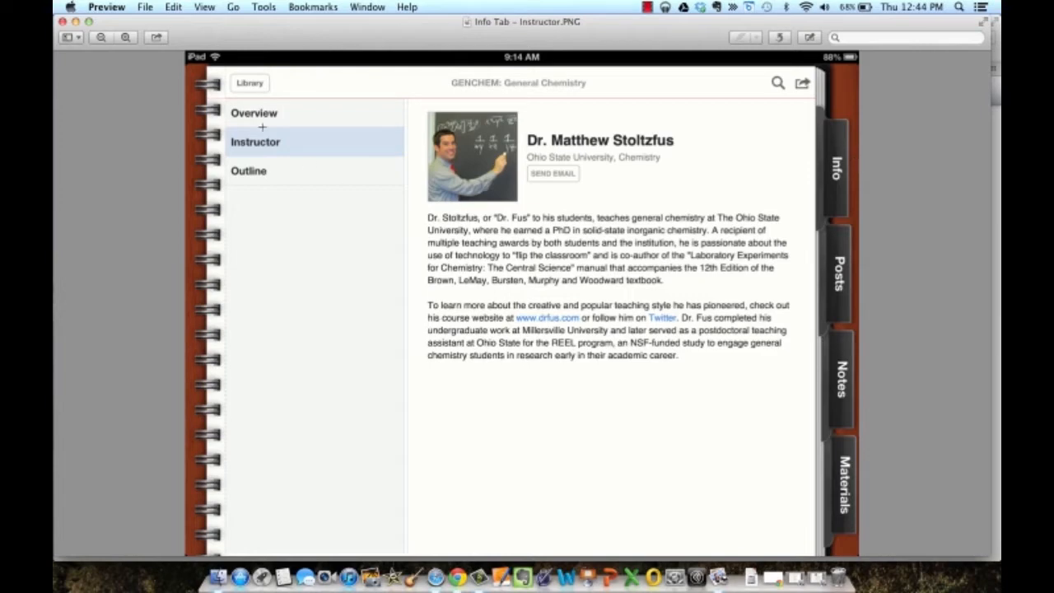
click(75, 21)
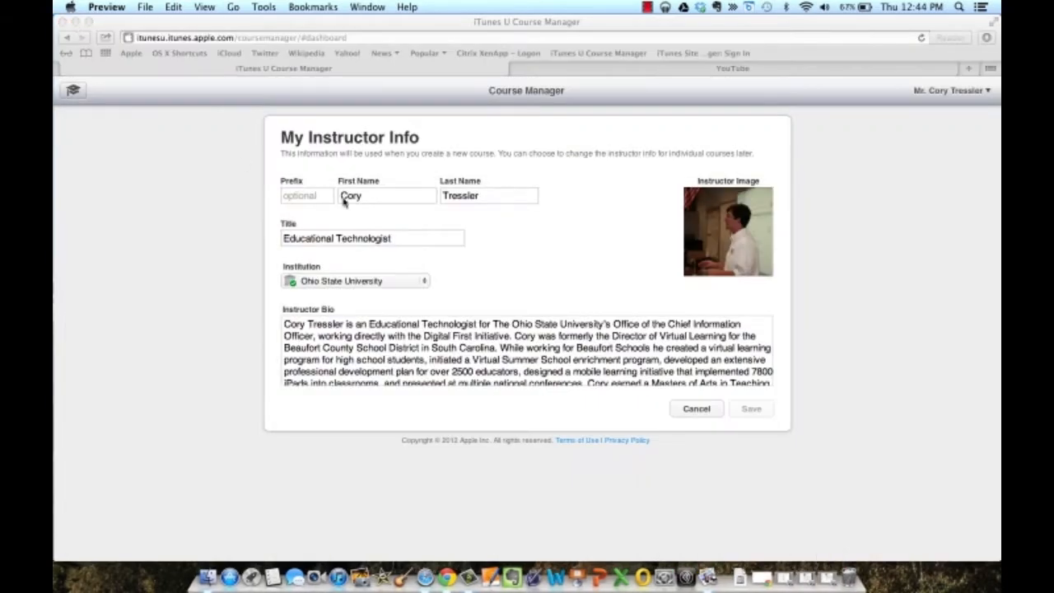
Review the Prefix, First Name, Last Name, Title and Instructor Bio fields.
click(317, 197)
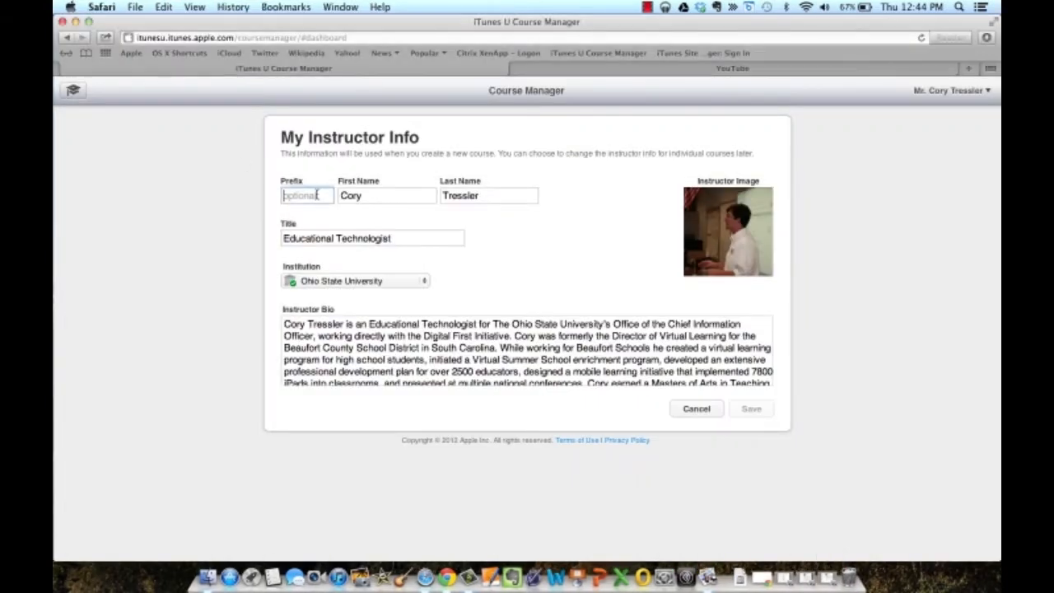
click(367, 198)
click(475, 199)
click(431, 238)
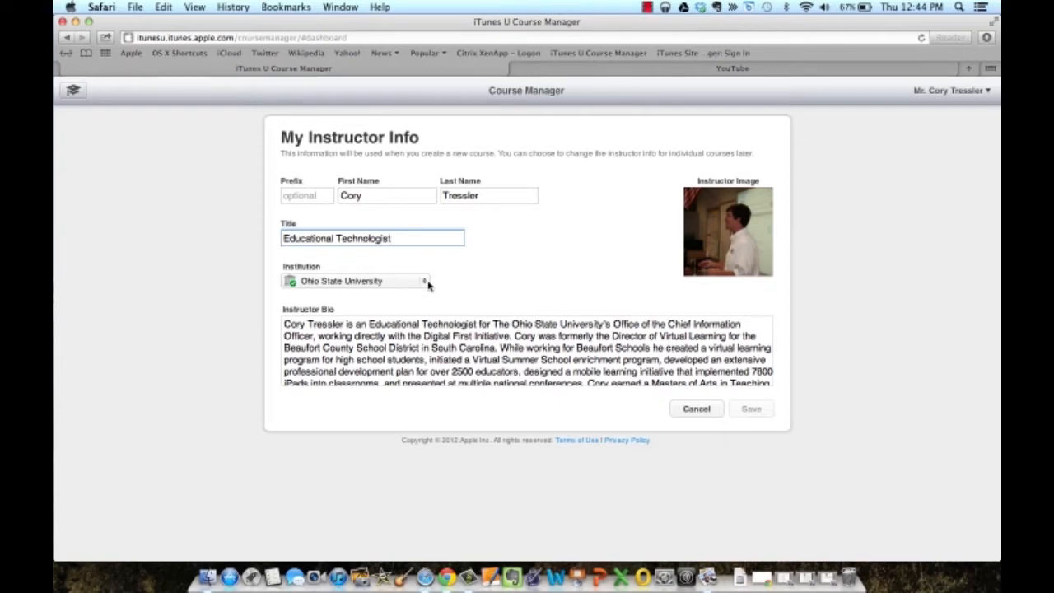
click(438, 336)
scroll(443, 355, down, 5)
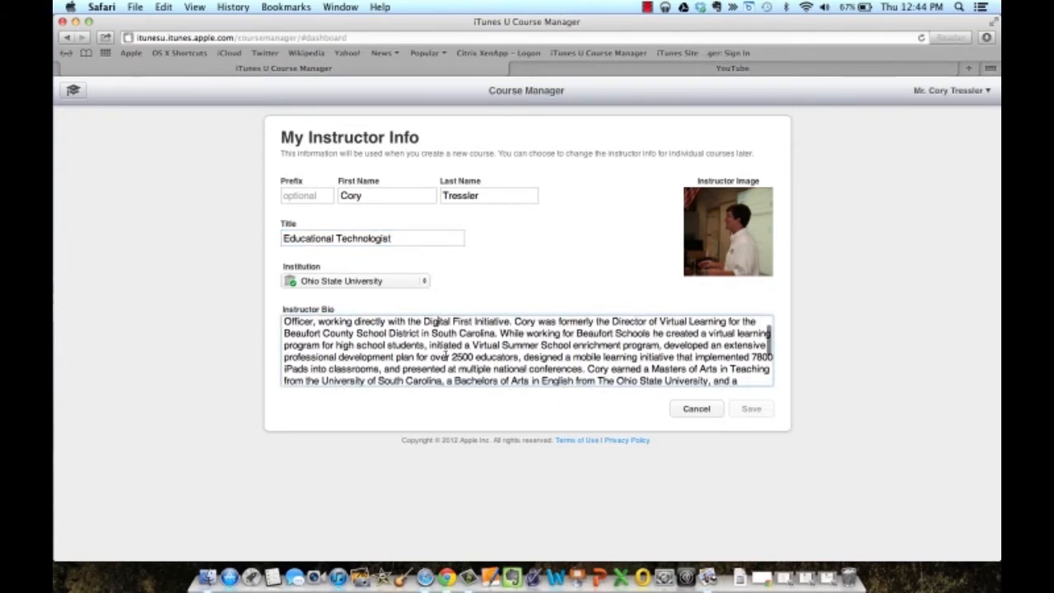
scroll(443, 357, up, 5)
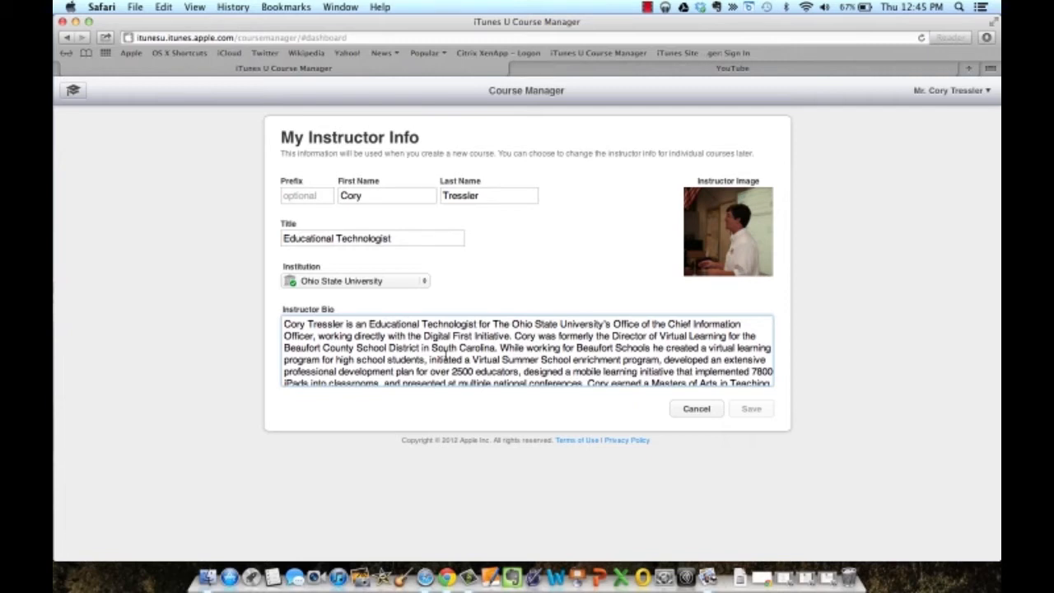
mouse_move(688, 274)
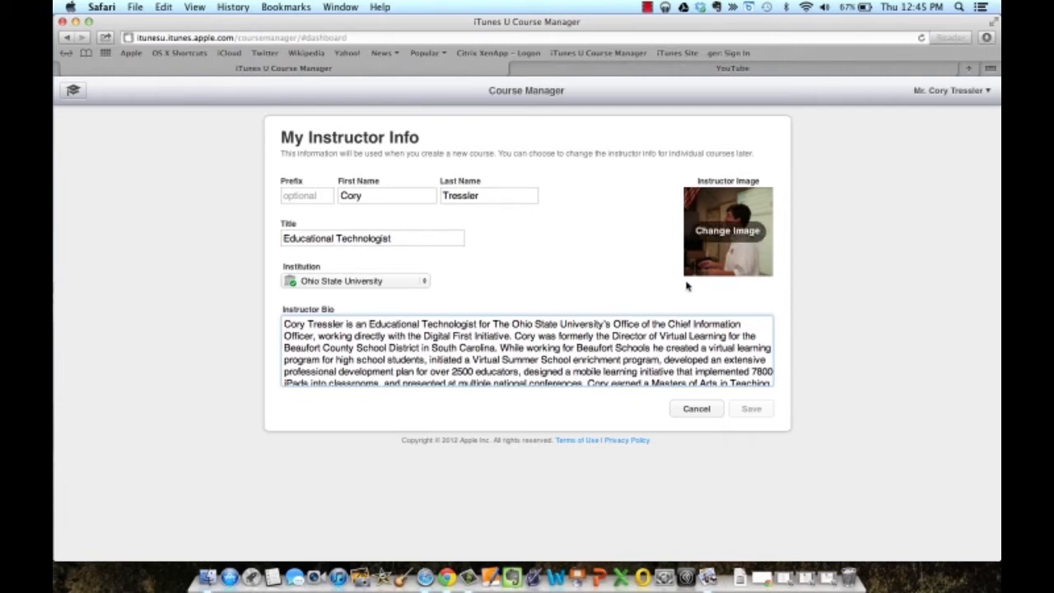
Start changing the instructor image and browse to the portrait jpg in Dropbox > CT DF.
click(740, 235)
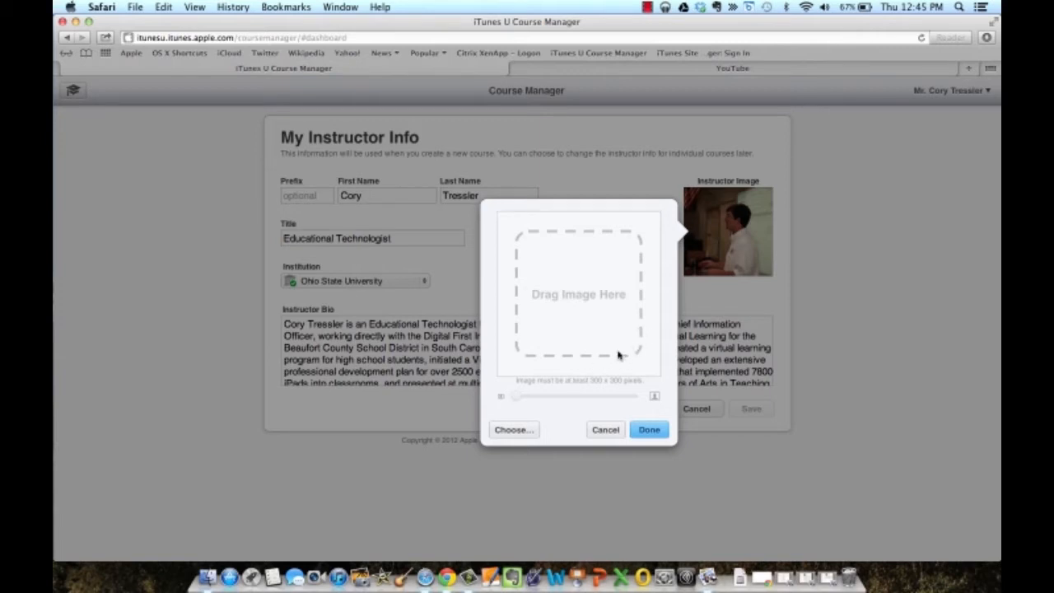
click(532, 430)
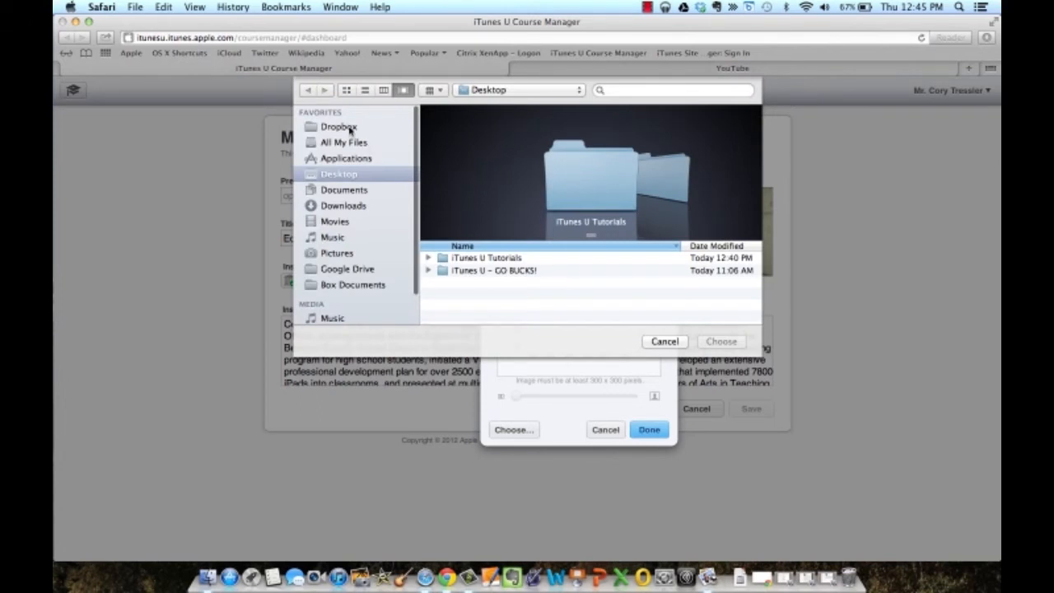
click(350, 128)
scroll(485, 305, down, 2)
scroll(485, 305, down, 5)
click(485, 302)
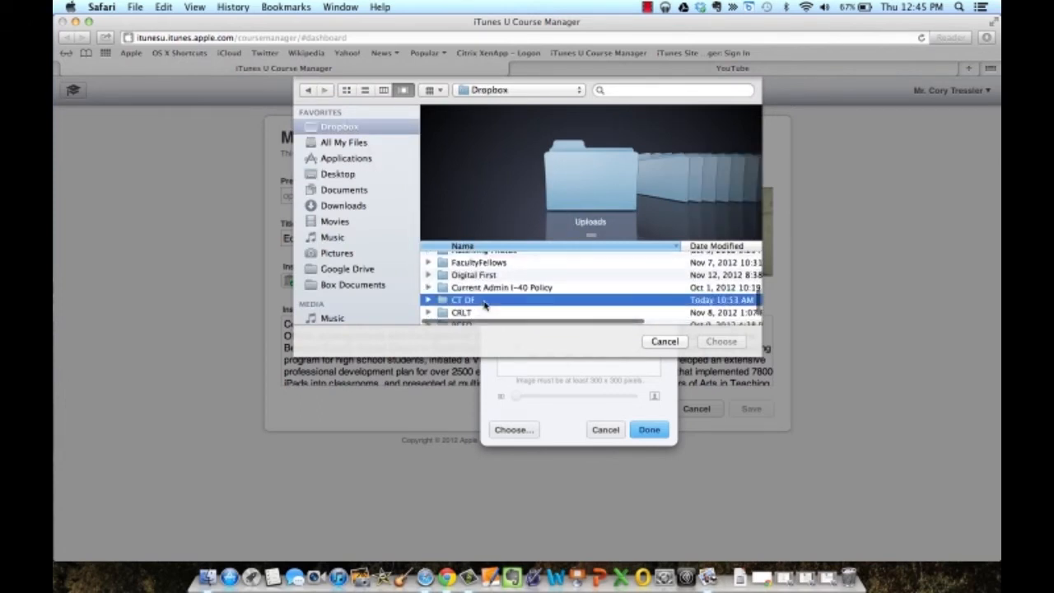
double_click(485, 303)
scroll(485, 305, down, 1)
click(500, 287)
Upload the portrait, reposition it in the crop area and accept it as the instructor image.
click(733, 342)
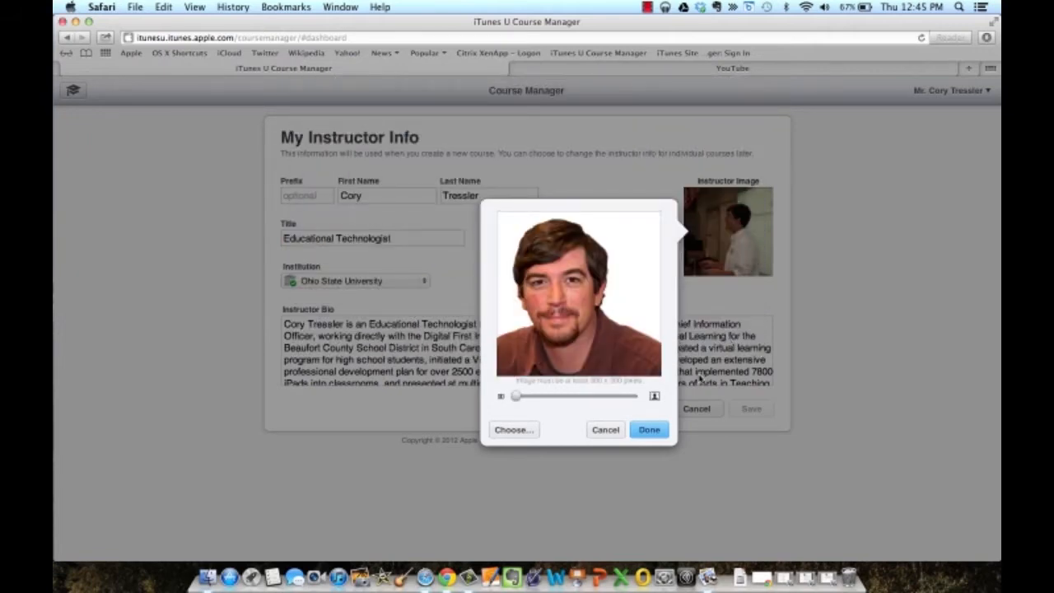
drag(590, 342, 605, 337)
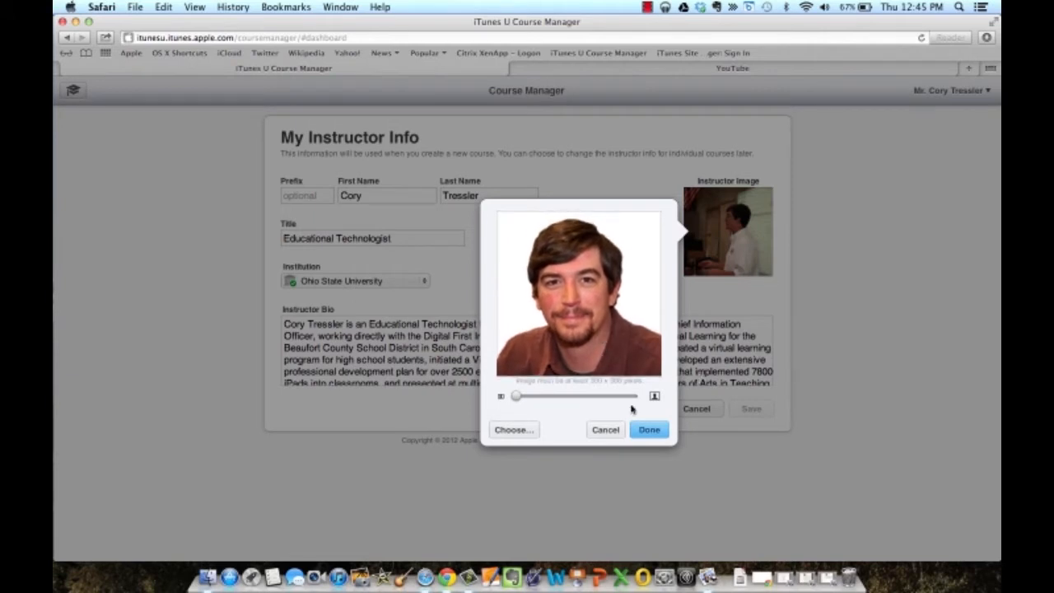
click(650, 430)
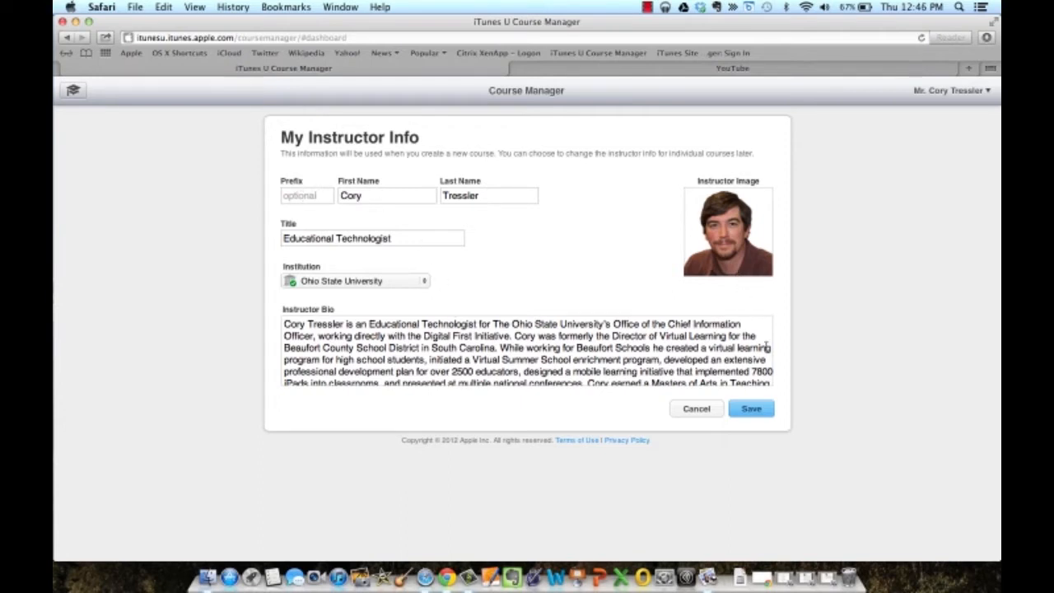
Save the instructor info with the new headshot.
click(759, 411)
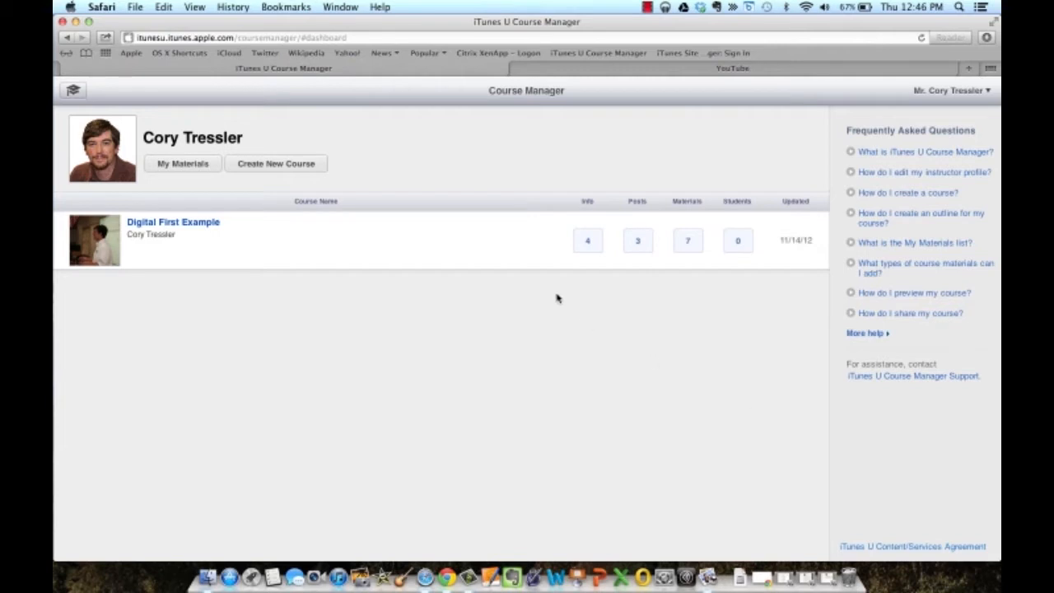
mouse_move(299, 226)
Create a new course named 'iTunes U' with short name 'iTunesU' and fill in the department.
click(277, 165)
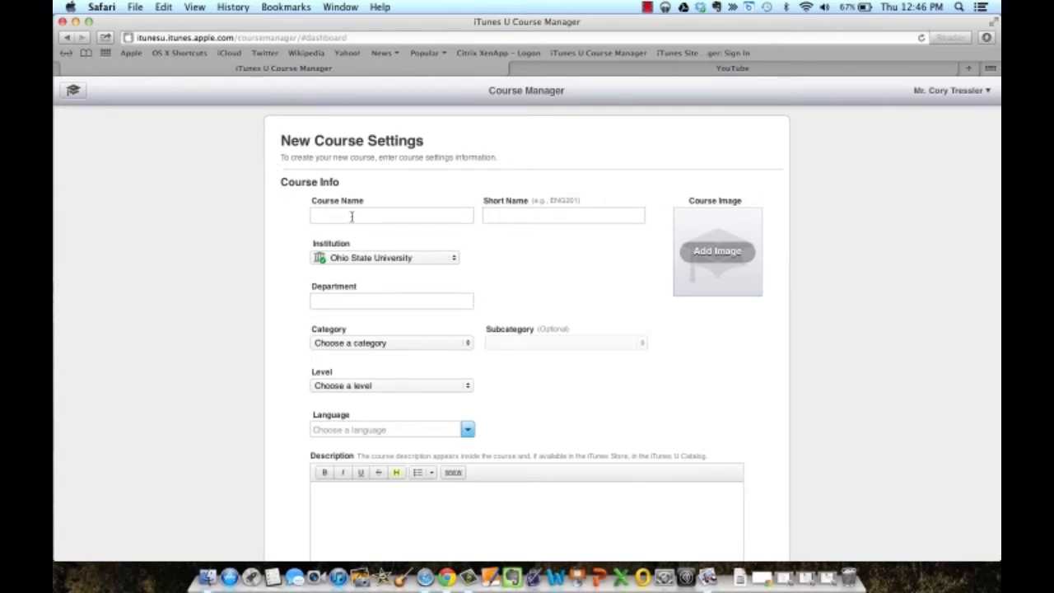
scroll(352, 216, down, 1)
scroll(351, 217, up, 1)
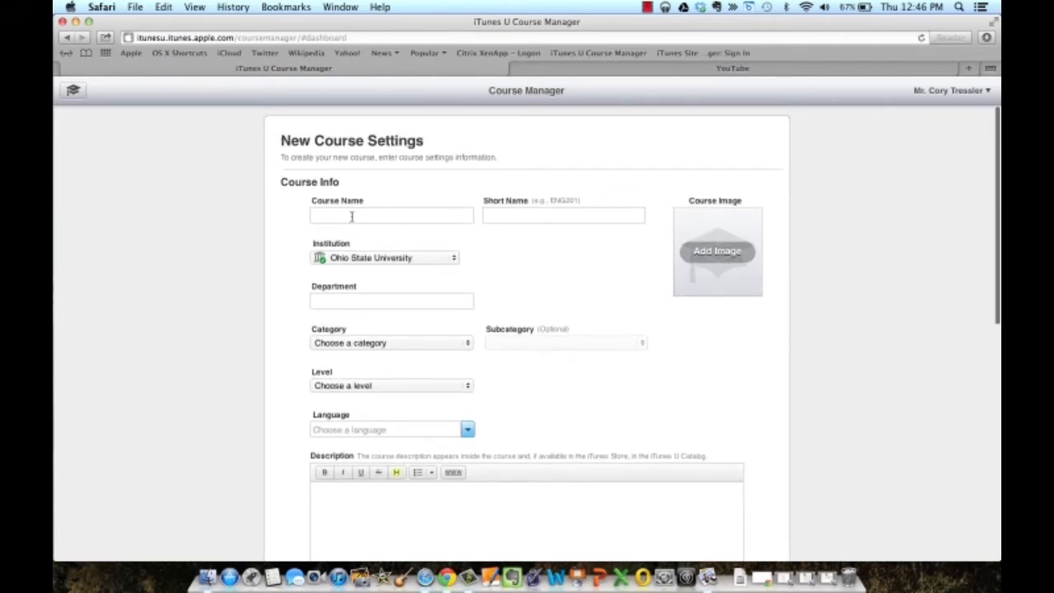
click(352, 217)
text(iTunes U)
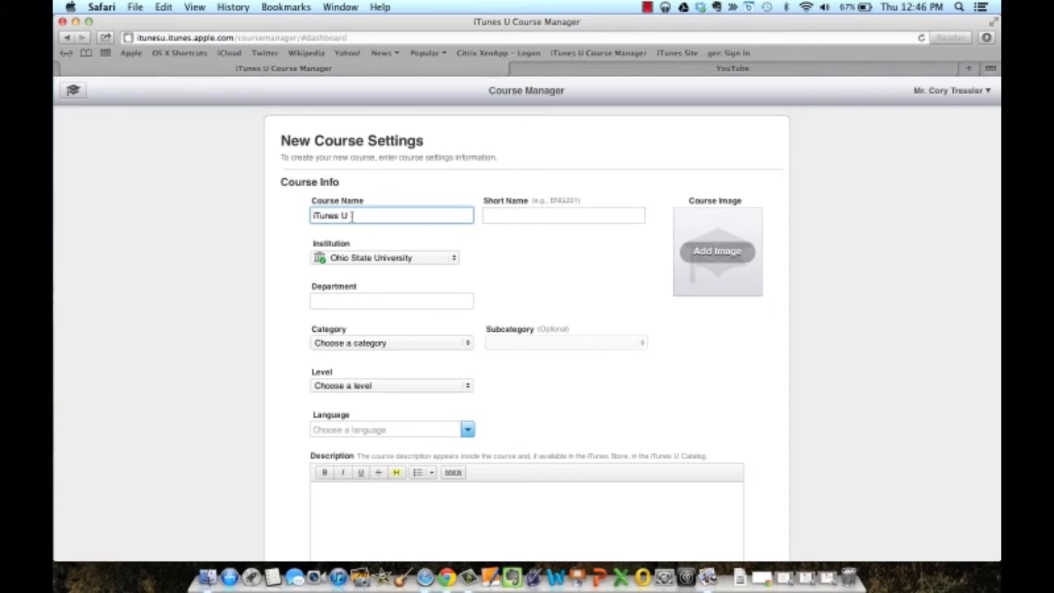
click(521, 214)
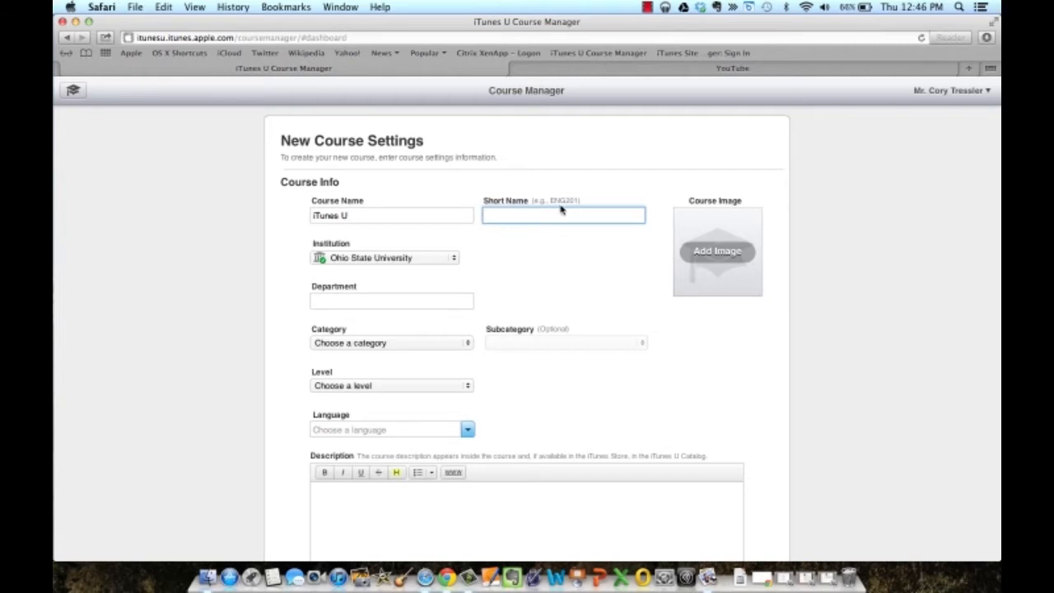
text(iTunesU)
click(394, 306)
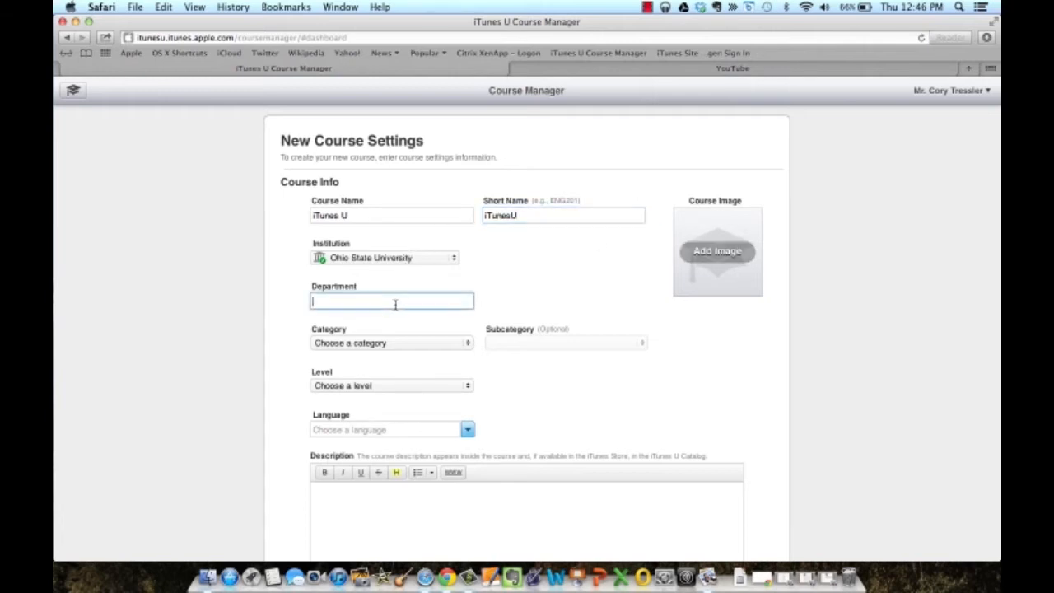
text(Digita)
text(l Prod)
Set category Teaching & Learning, subcategory Educational Technology and level Professional / Vocational.
click(453, 344)
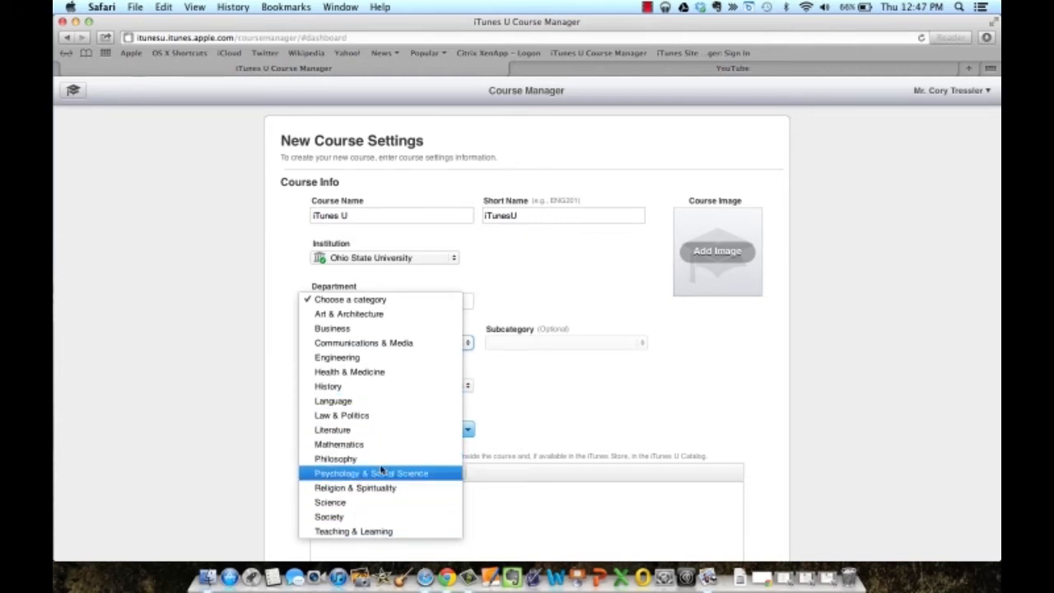
click(380, 531)
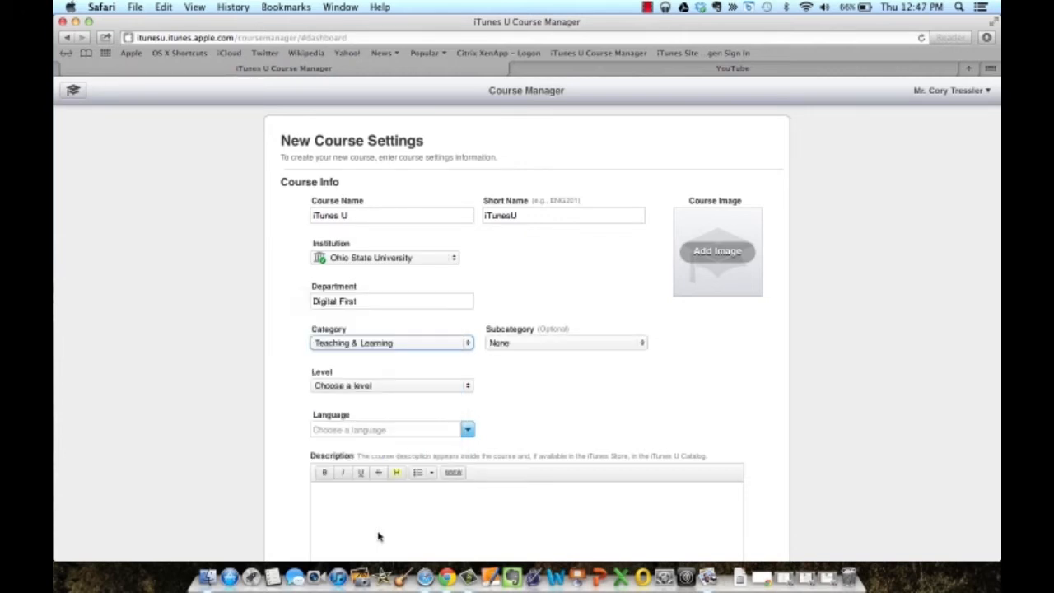
click(549, 344)
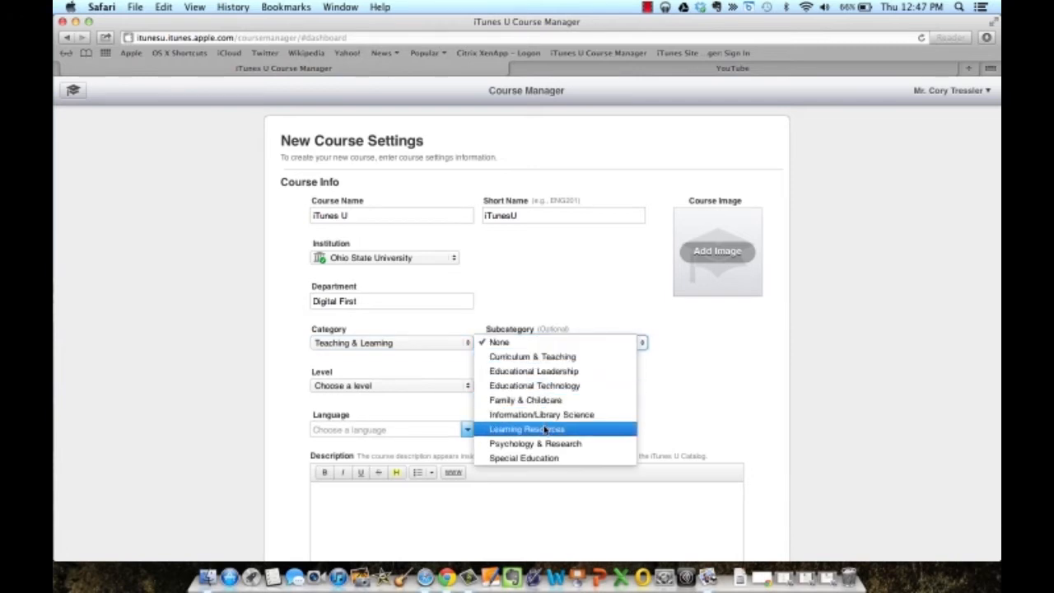
click(566, 386)
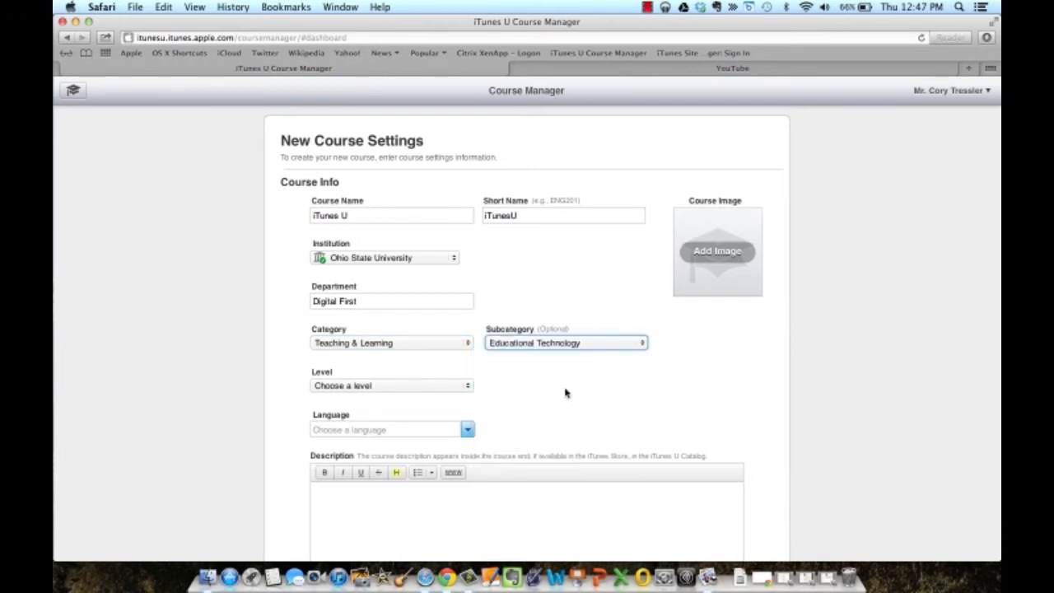
click(467, 387)
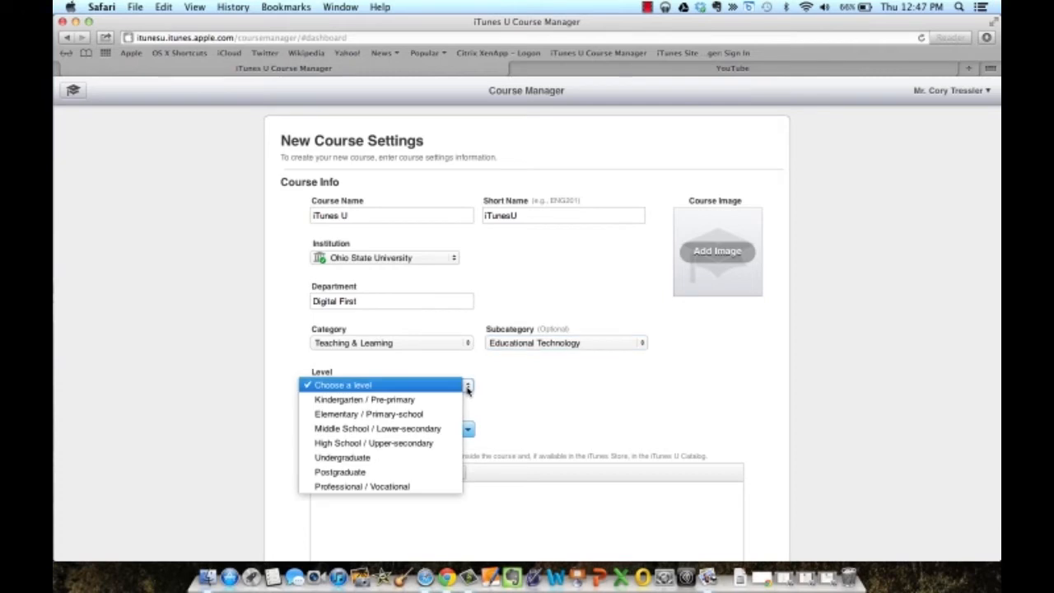
click(427, 487)
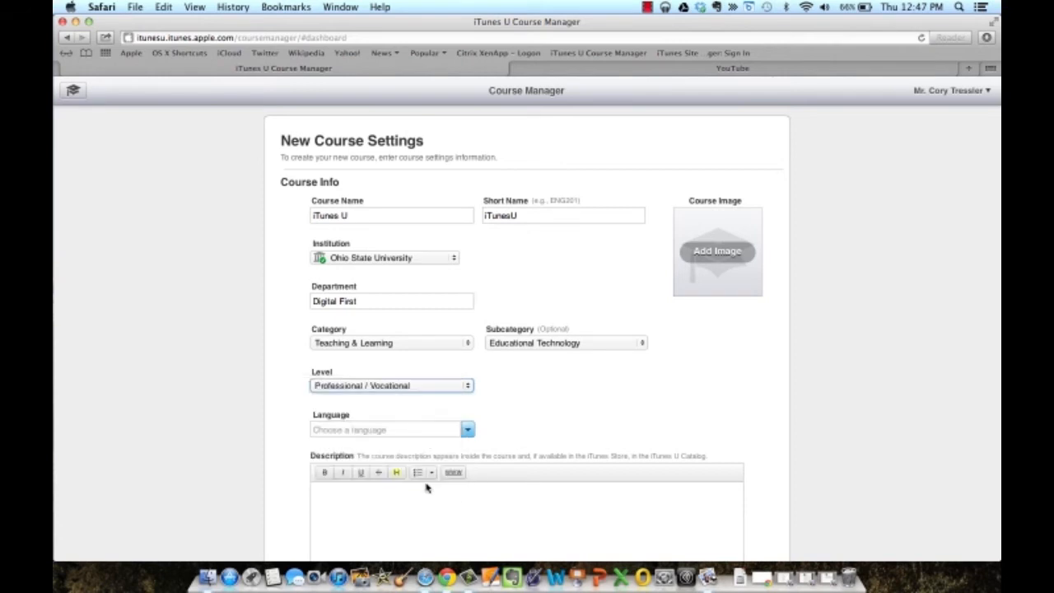
Set the course language to English and begin adding a course image.
click(468, 431)
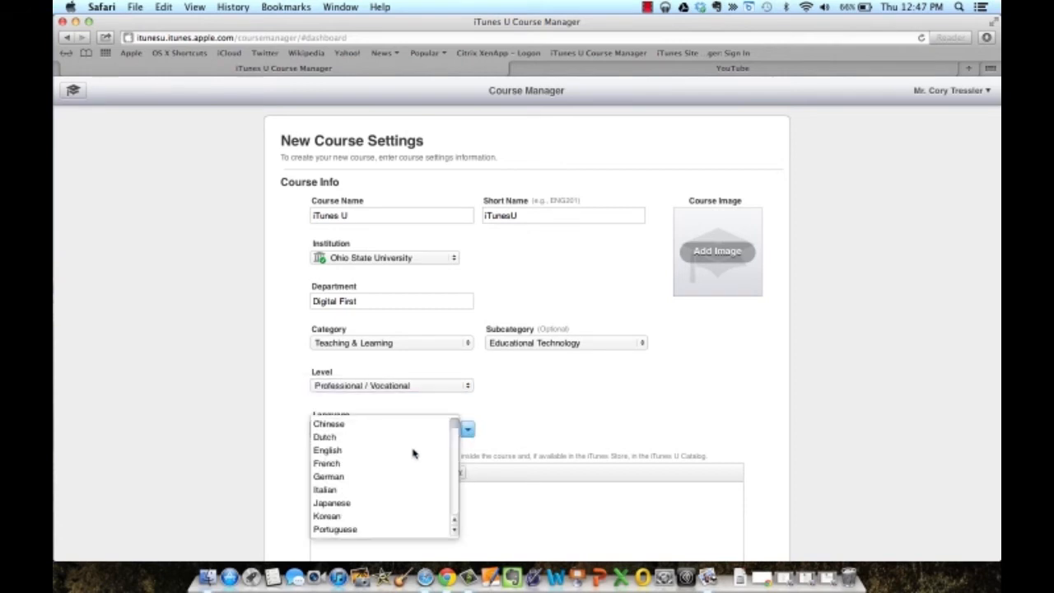
scroll(388, 486, up, 5)
scroll(389, 487, up, 3)
scroll(389, 487, up, 3)
click(344, 450)
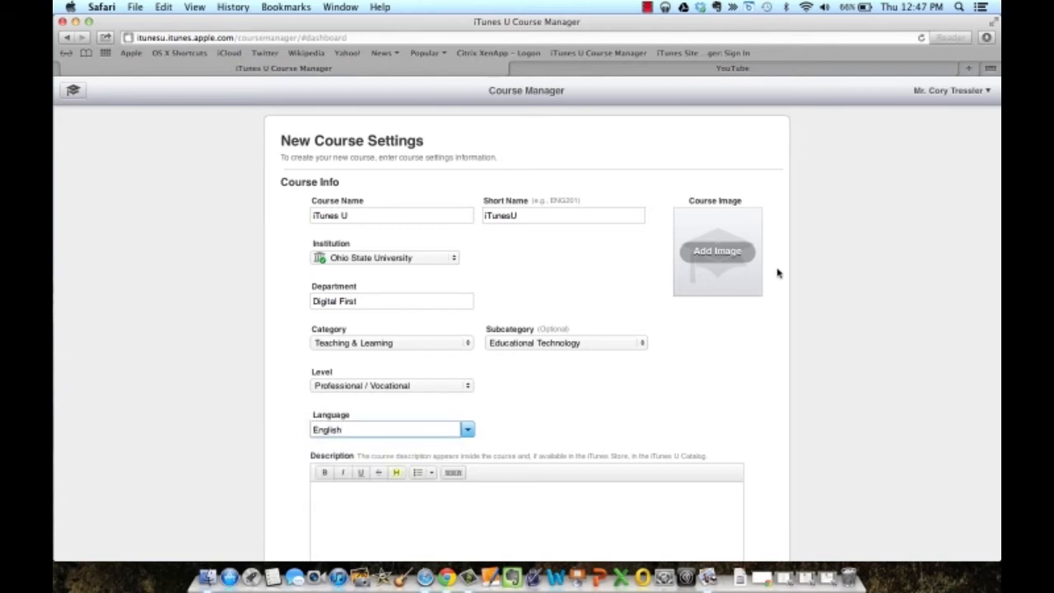
click(708, 260)
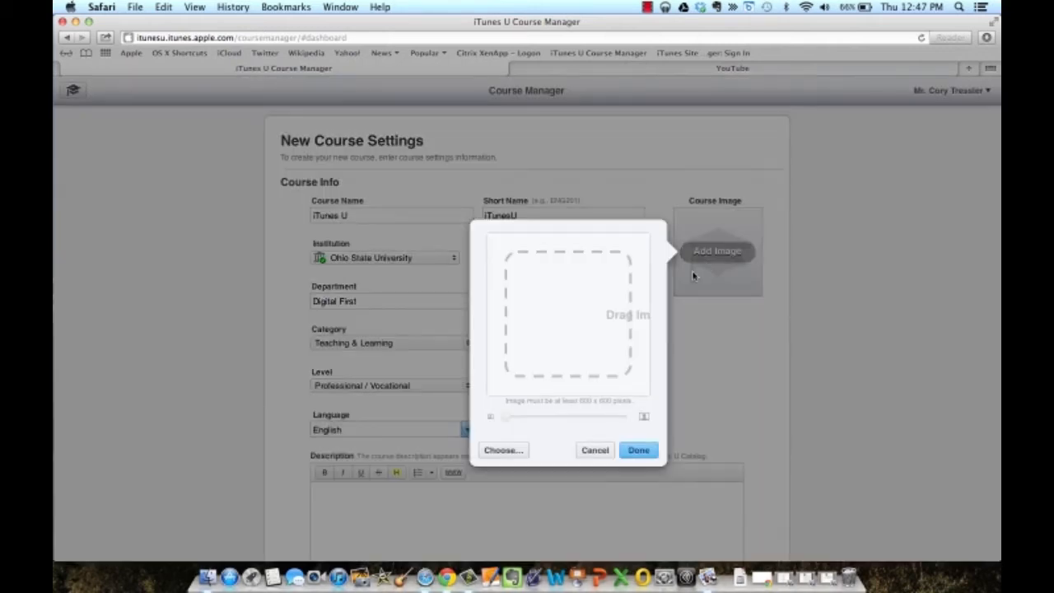
Pick the portrait jpg from Dropbox, shift it within the crop frame and accept it as the course image.
click(512, 449)
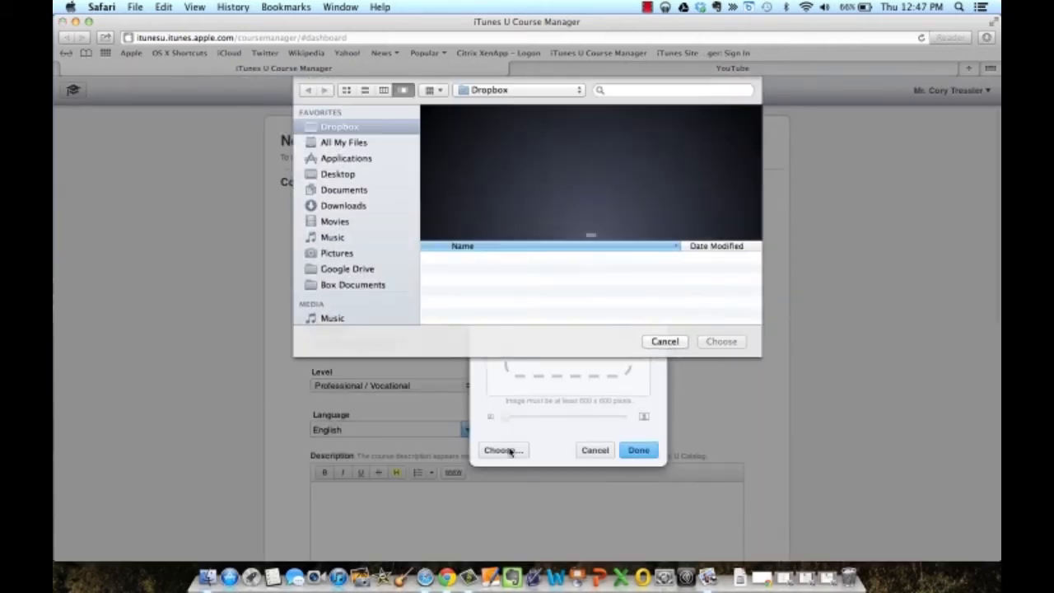
scroll(490, 309, down, 3)
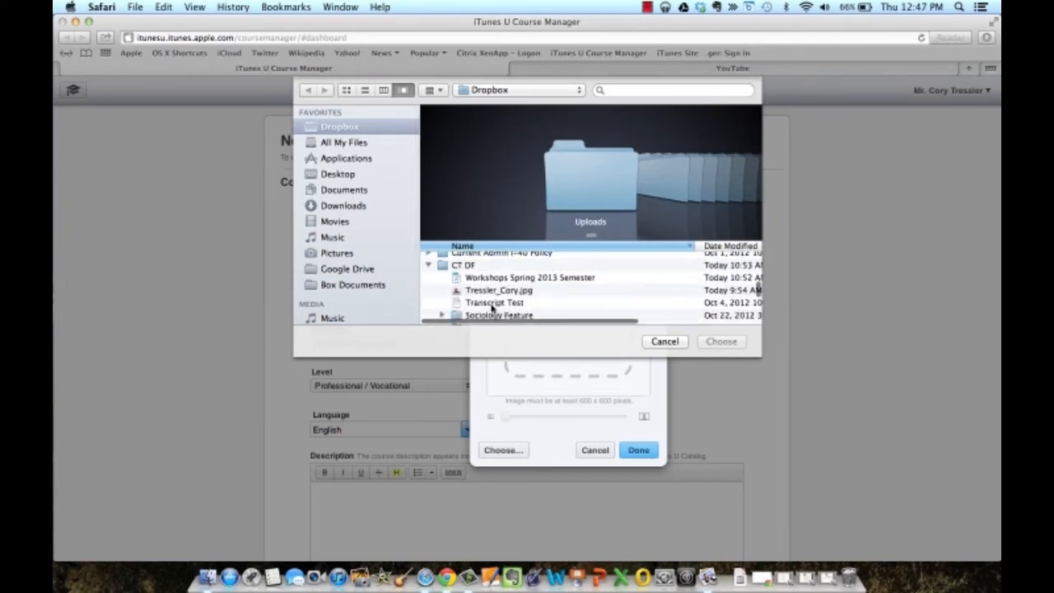
click(498, 271)
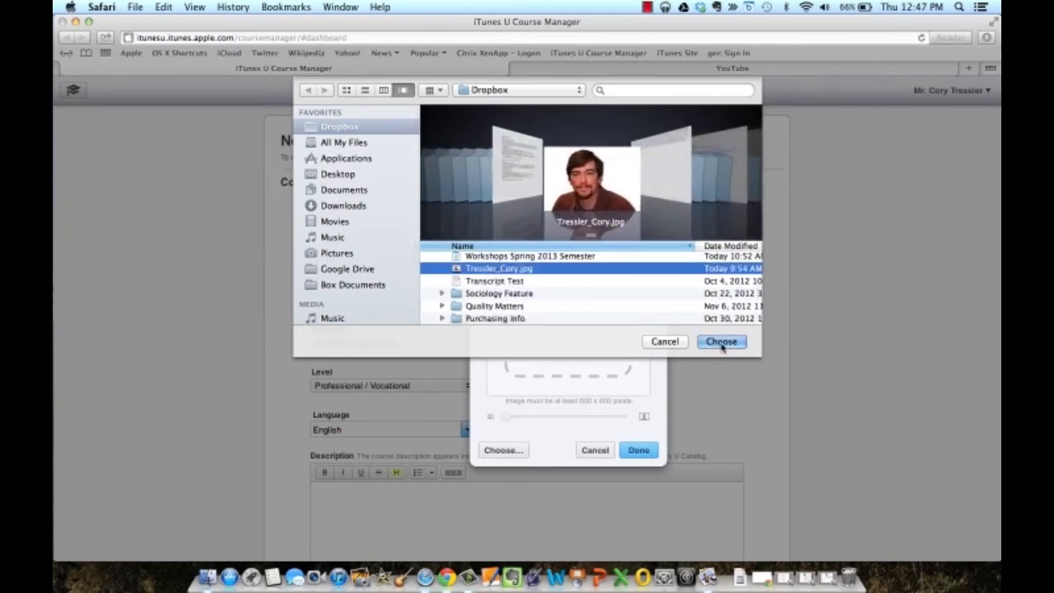
click(721, 340)
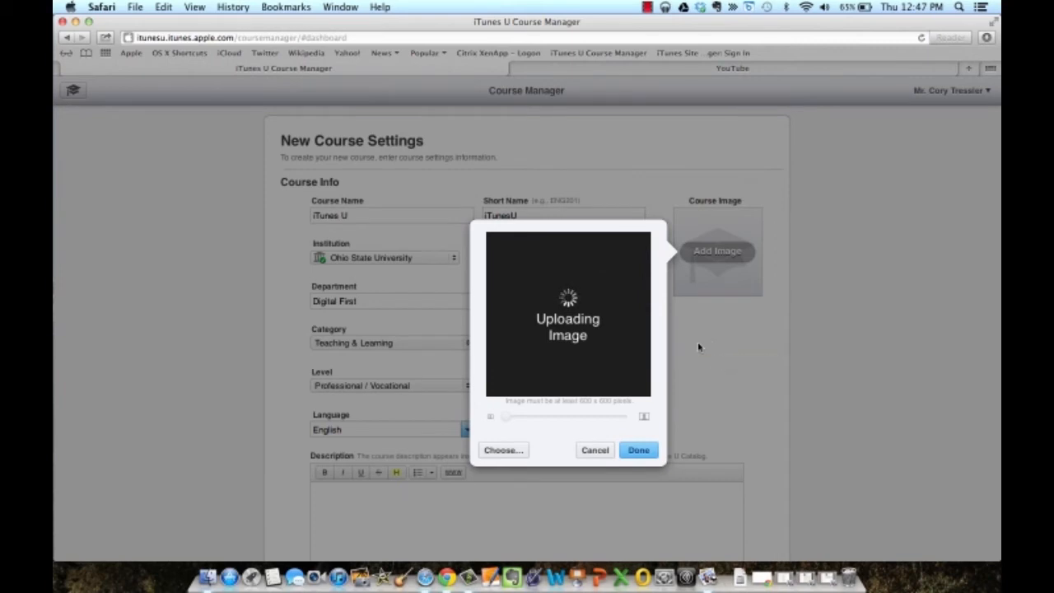
drag(558, 345, 574, 345)
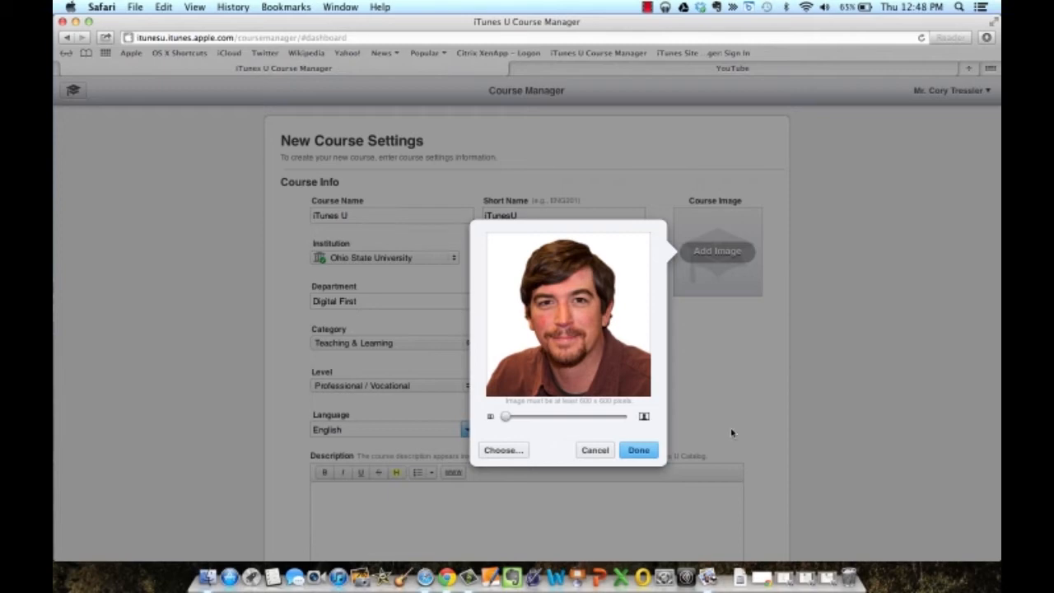
click(640, 449)
Enter the course description 'Short course description.'.
scroll(643, 447, down, 5)
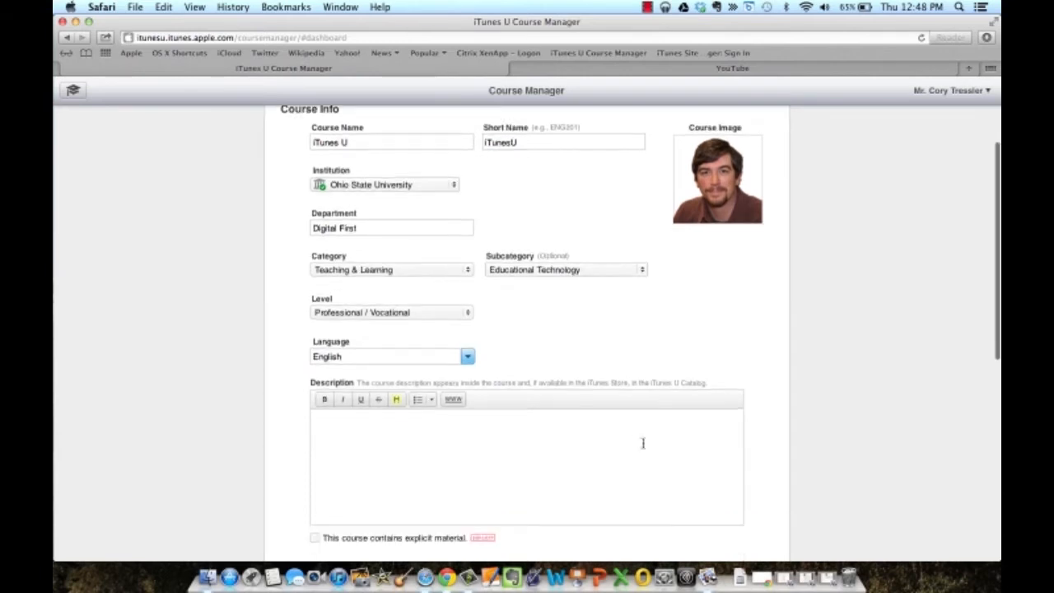
click(433, 309)
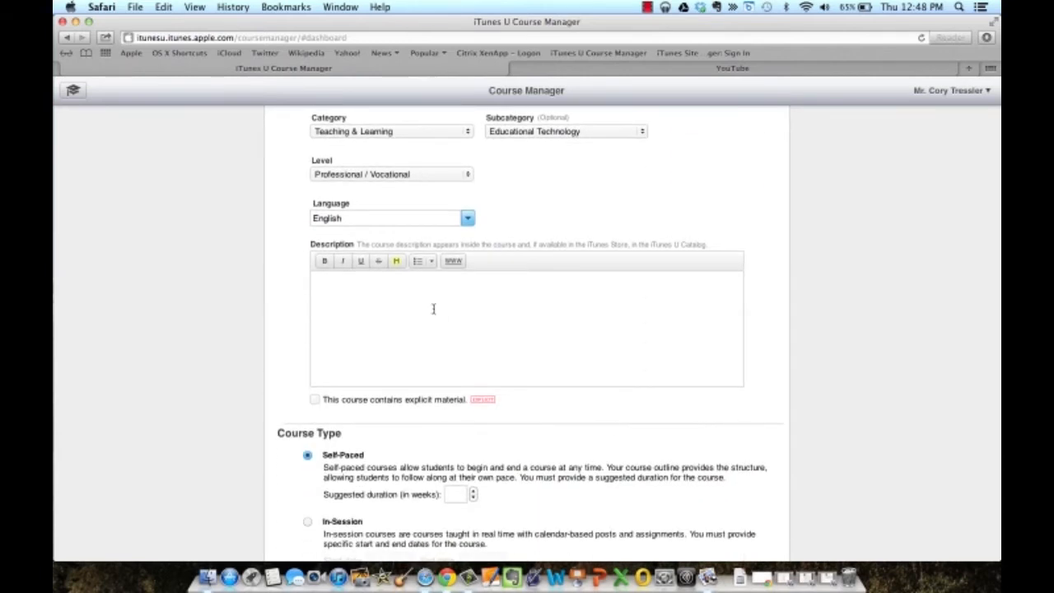
text(Short course description.)
scroll(353, 421, down, 3)
scroll(353, 421, down, 1)
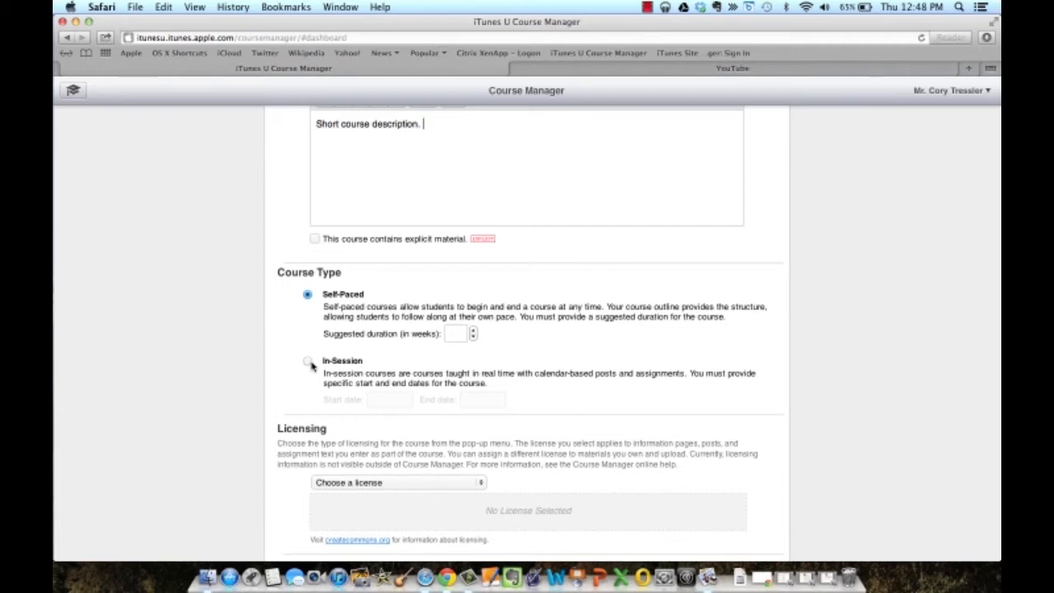
Set the suggested self-paced duration to 15 weeks.
click(461, 334)
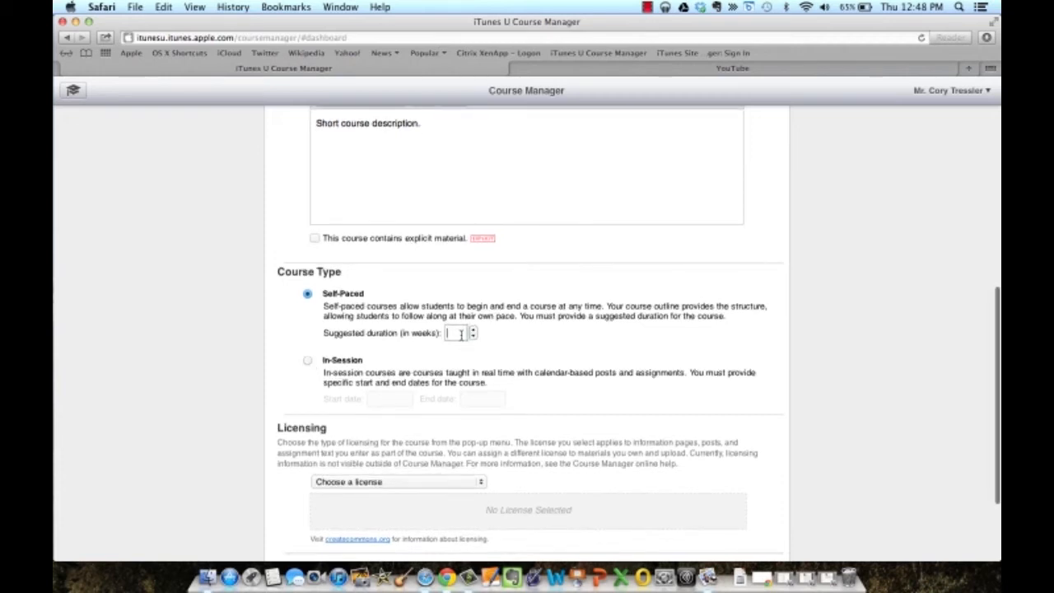
text(15)
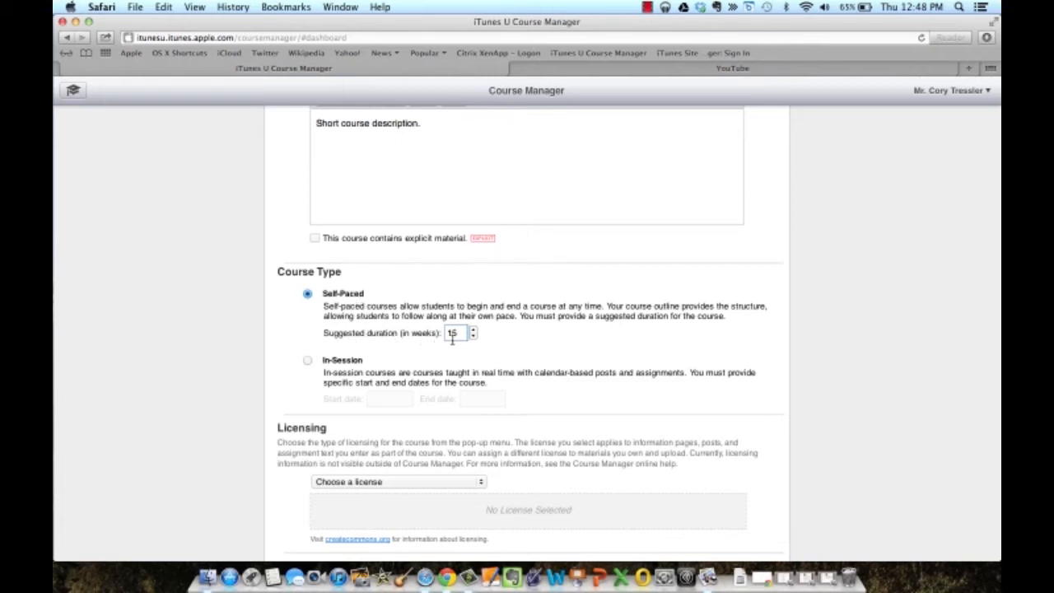
scroll(475, 354, down, 5)
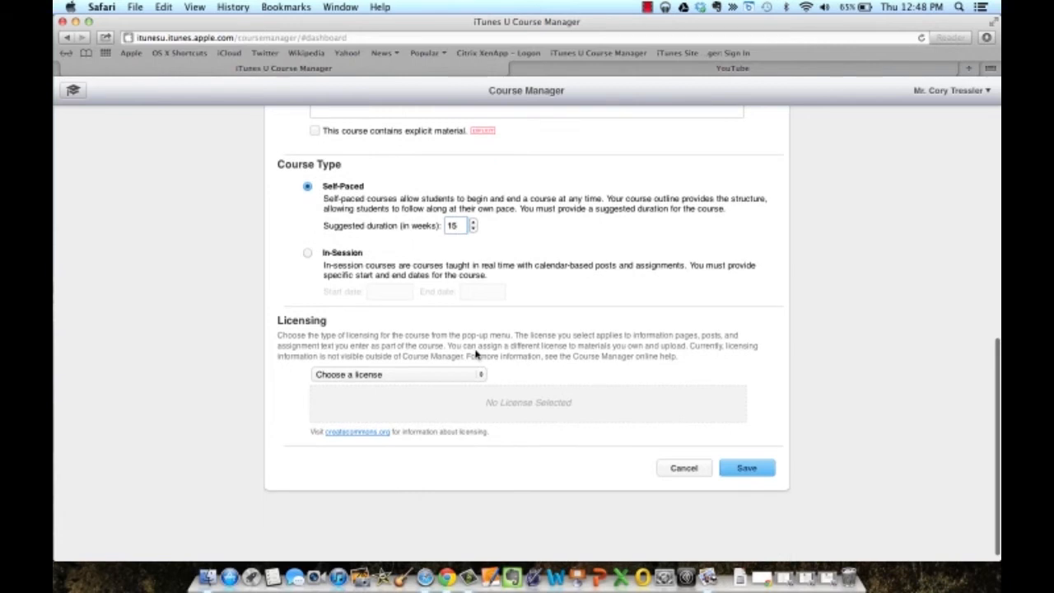
scroll(475, 354, down, 1)
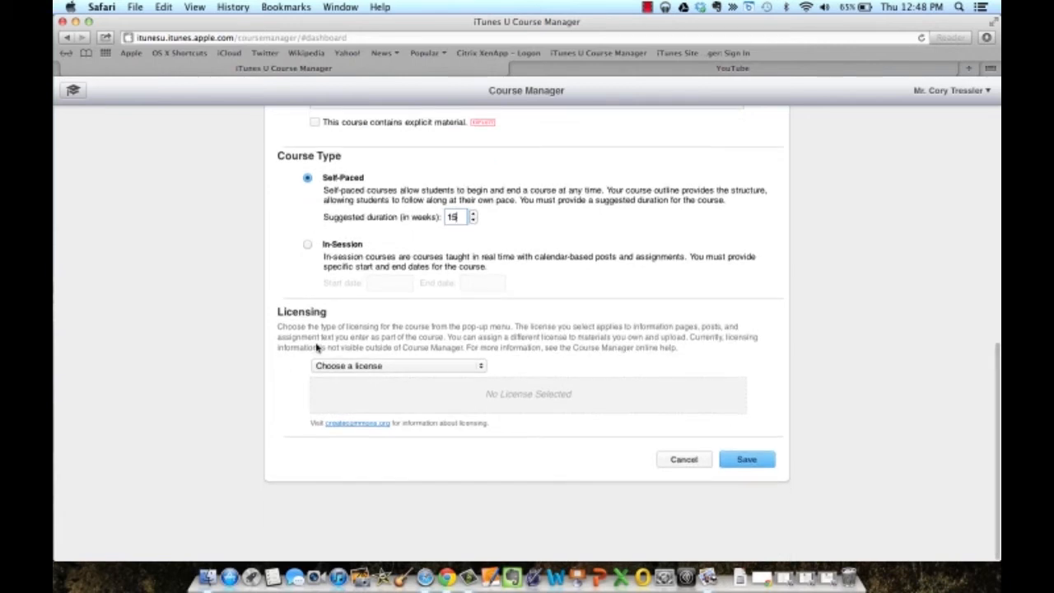
Choose the Attribution-NonCommercial-NoDerivs license and review the Creative Commons licenses page in a new tab.
click(368, 368)
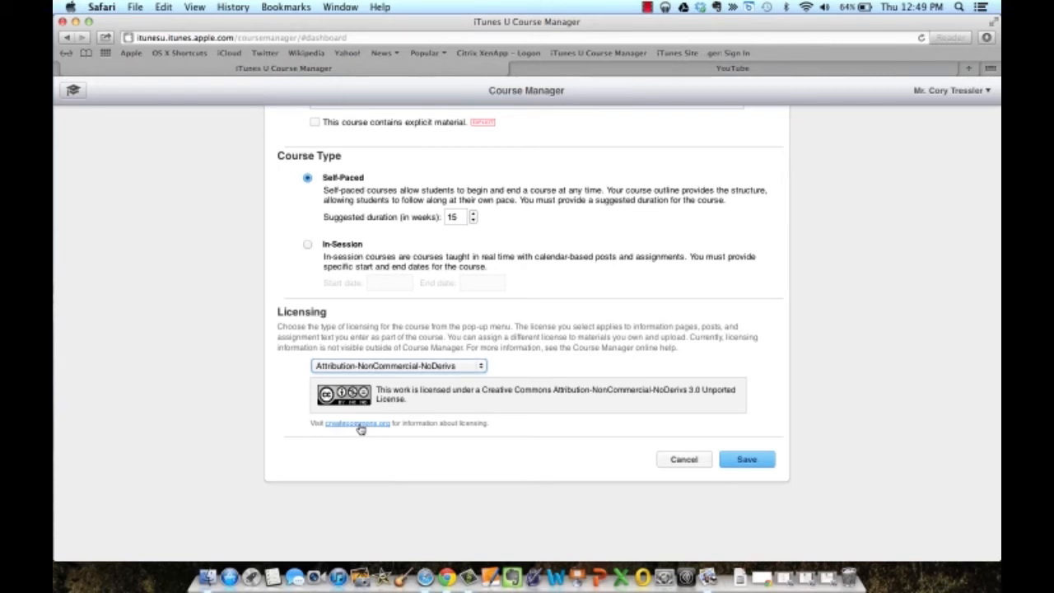
click(360, 424)
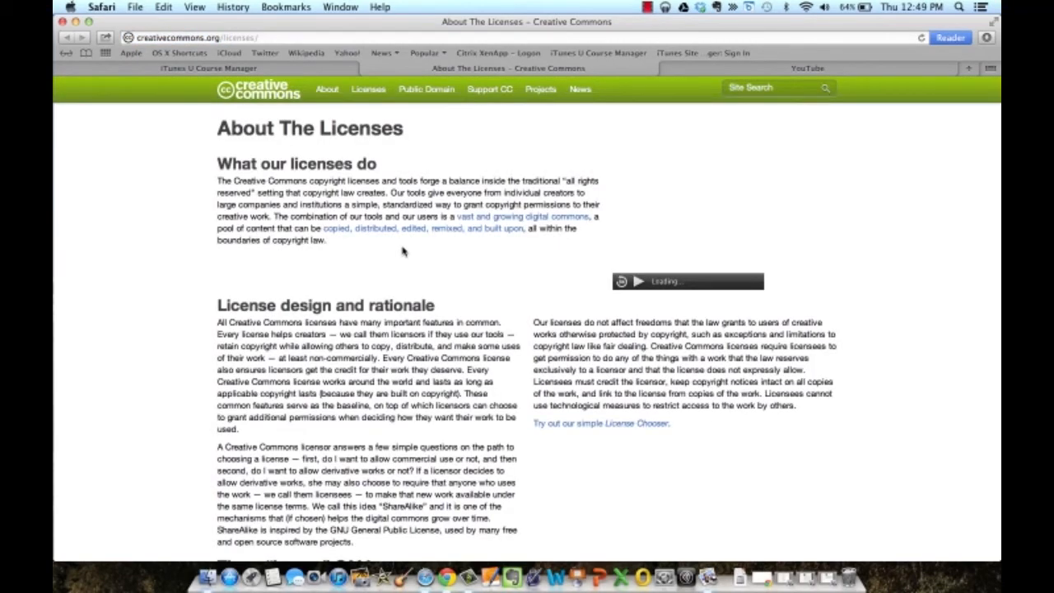
scroll(403, 251, down, 10)
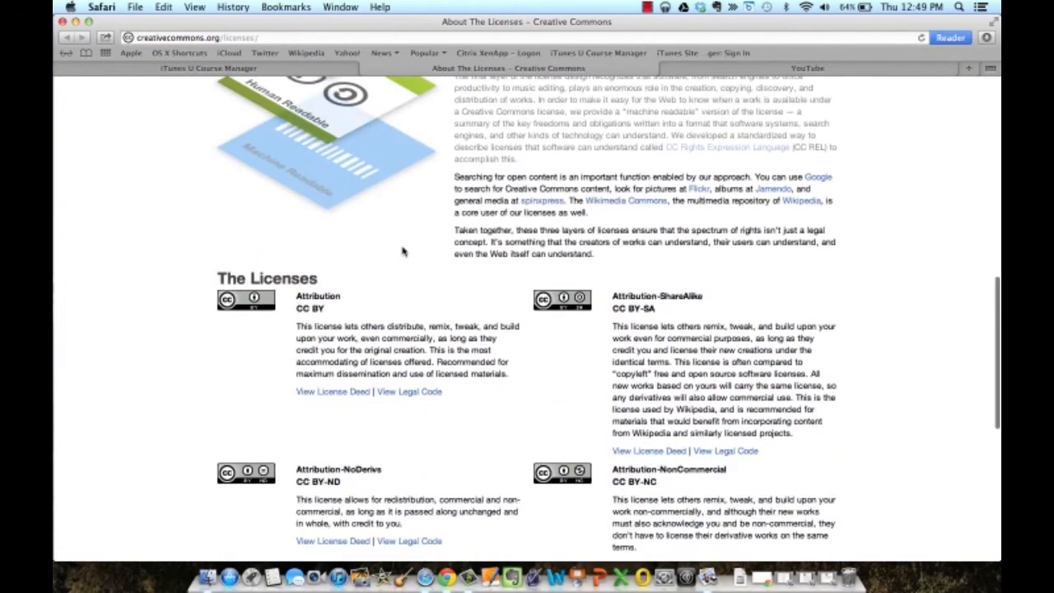
scroll(403, 252, down, 3)
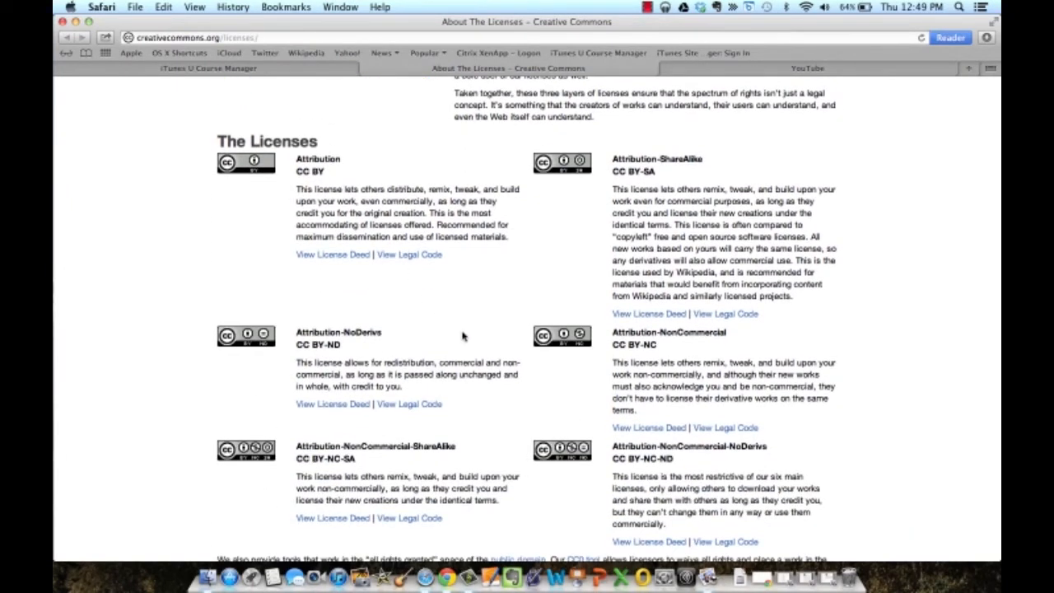
click(272, 69)
scroll(263, 412, down, 5)
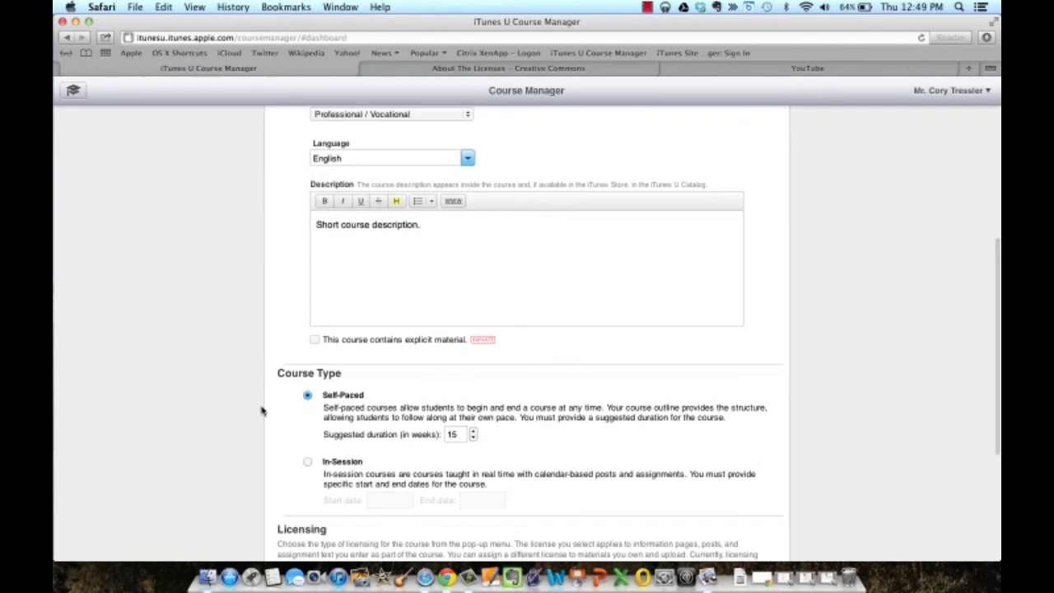
scroll(262, 410, down, 4)
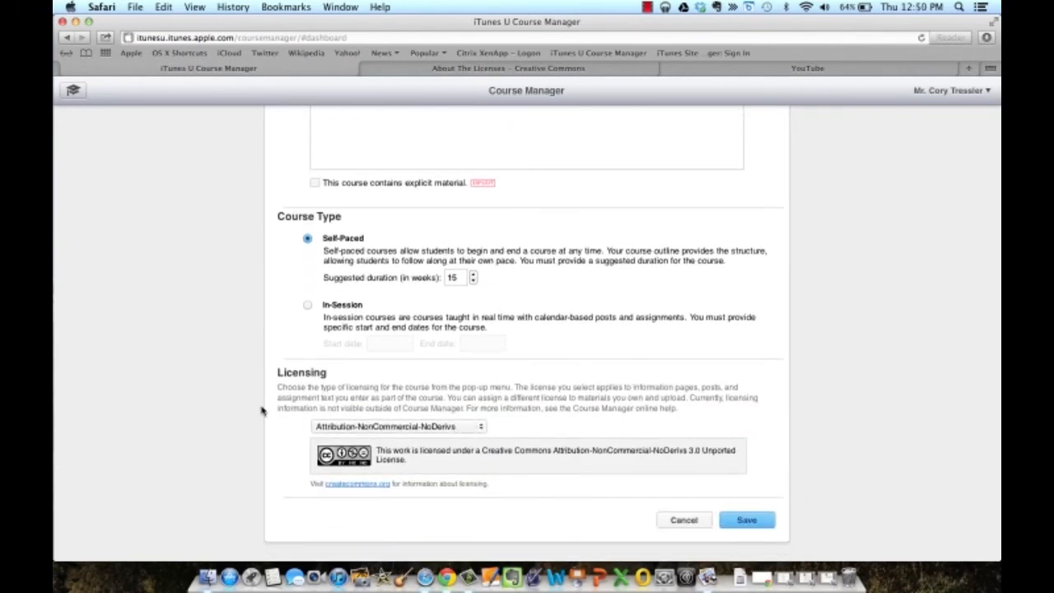
Save the 'iTunes U' course settings and return to the dashboard.
click(753, 520)
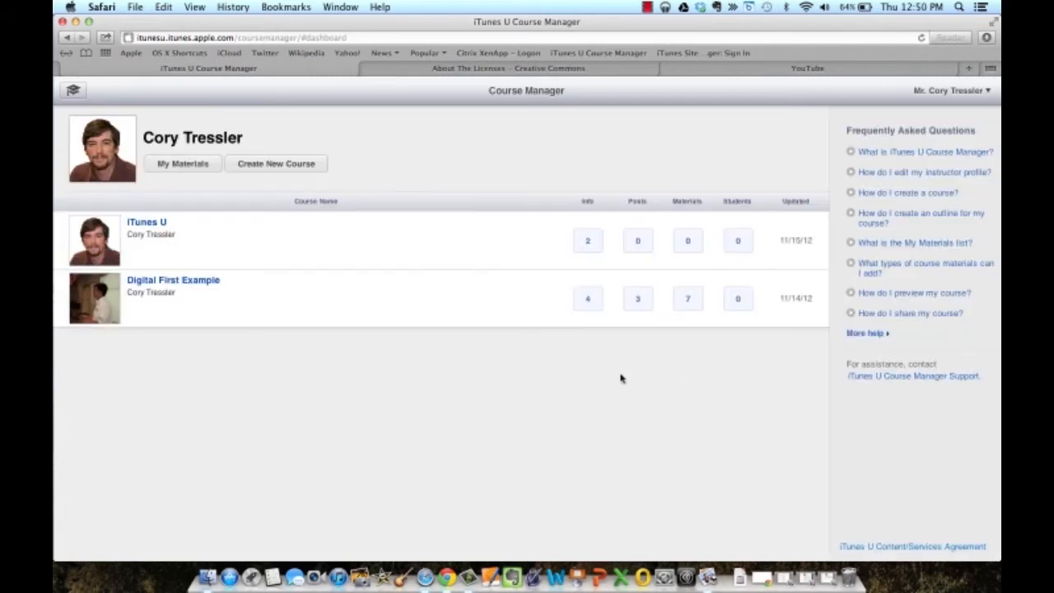
mouse_move(278, 266)
click(943, 98)
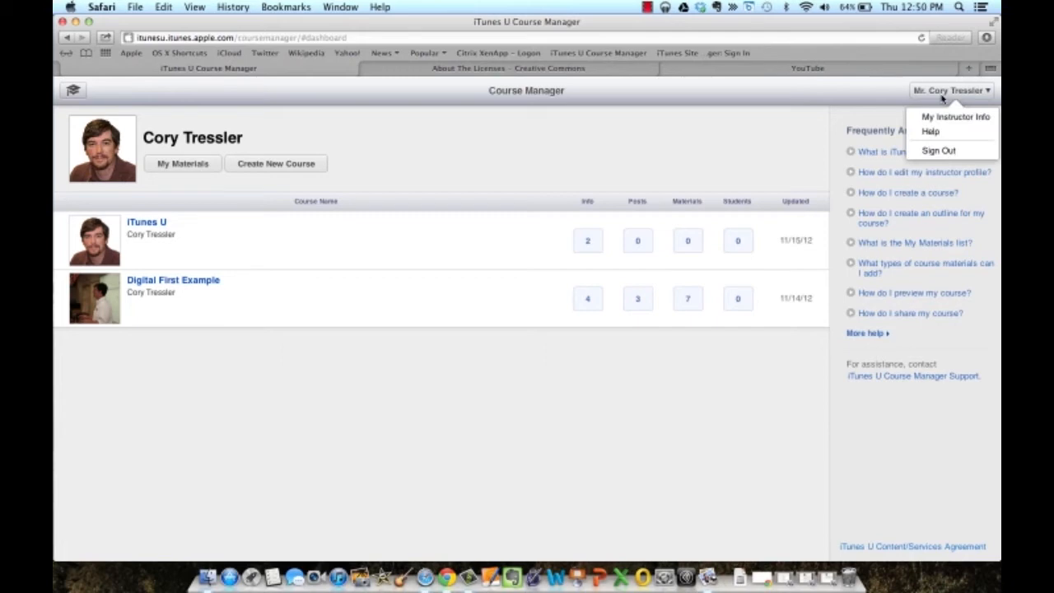
click(944, 121)
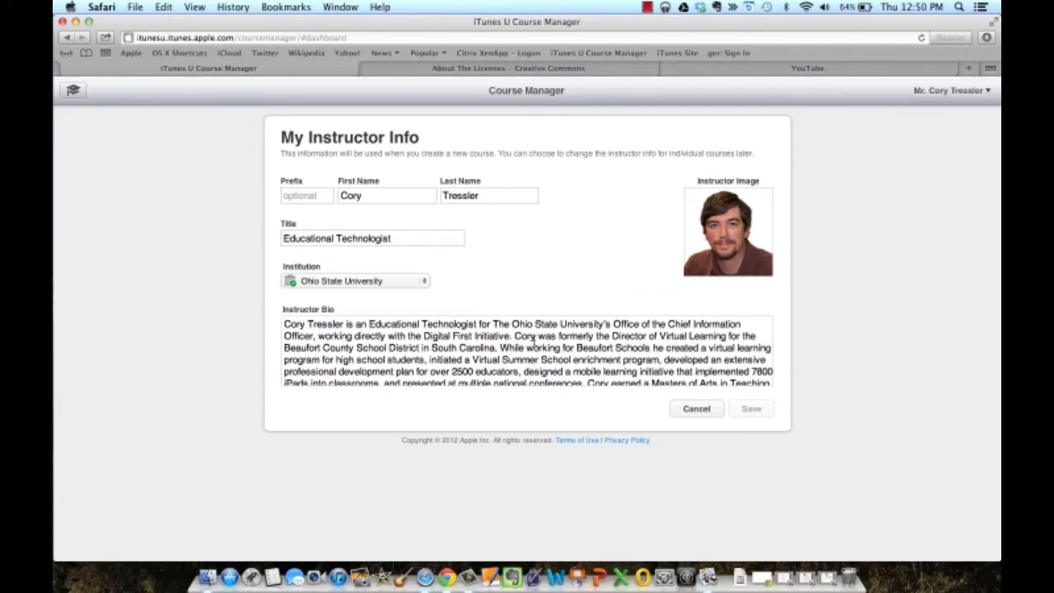
click(501, 353)
click(74, 91)
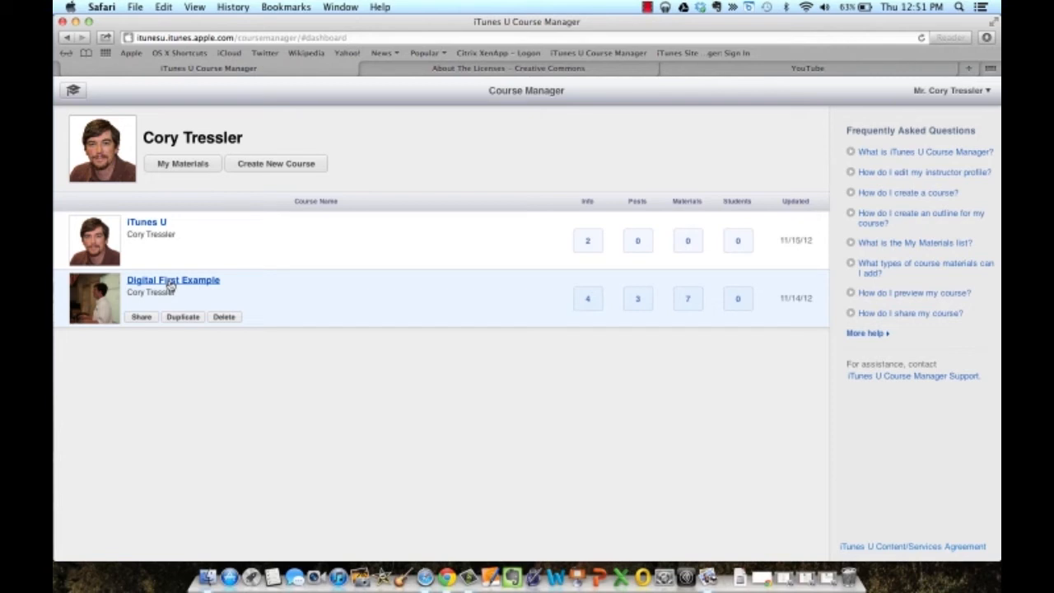
Open the Digital First Example course overview, briefly viewing the example instructor screenshot in Preview.
click(170, 284)
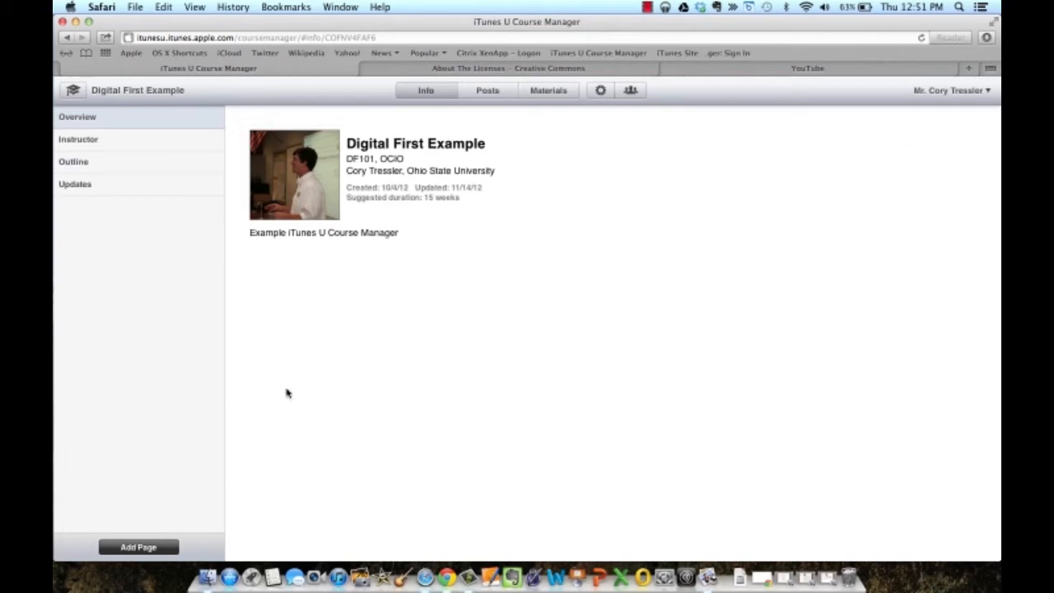
click(828, 580)
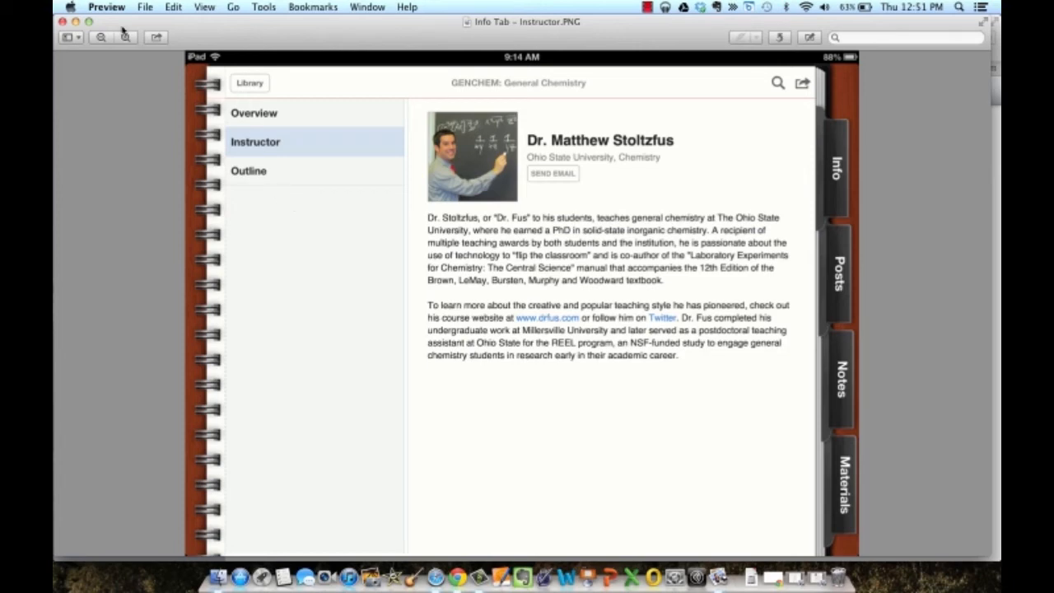
click(75, 22)
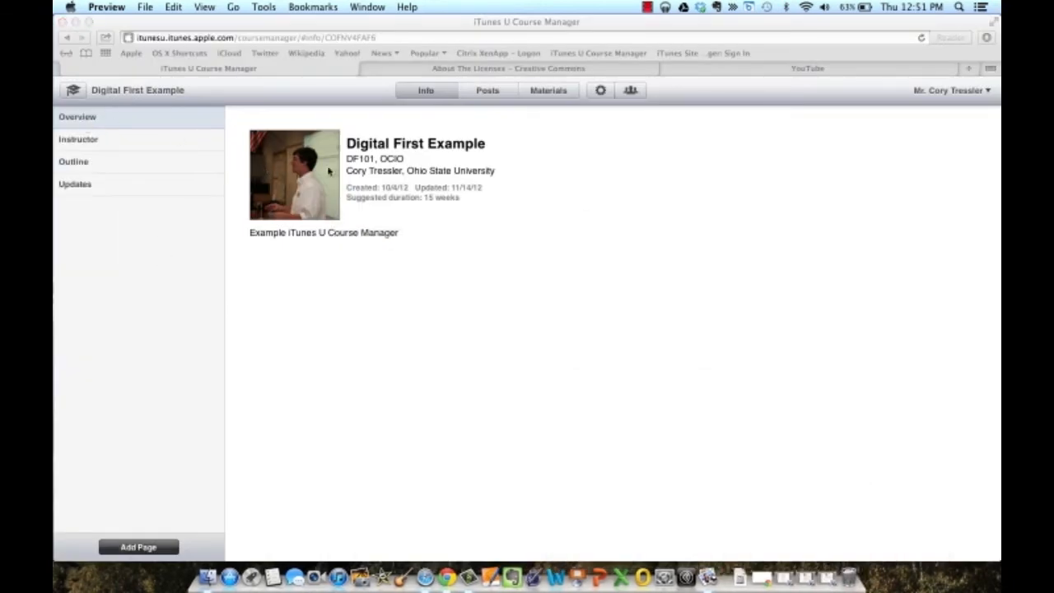
click(419, 204)
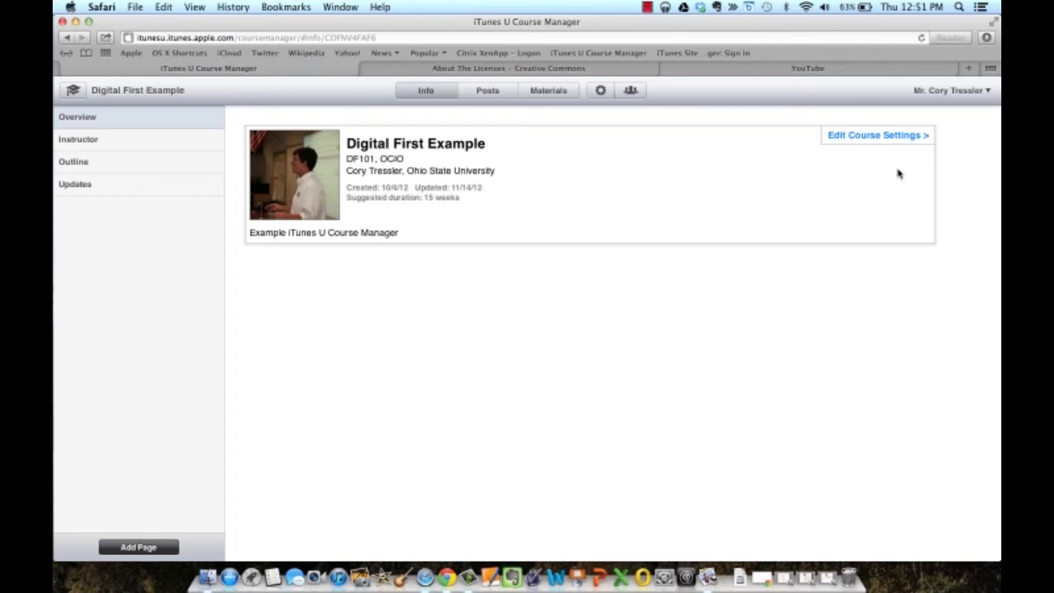
Look over the Digital First Example course settings form, then go back to the Course Manager dashboard.
click(884, 138)
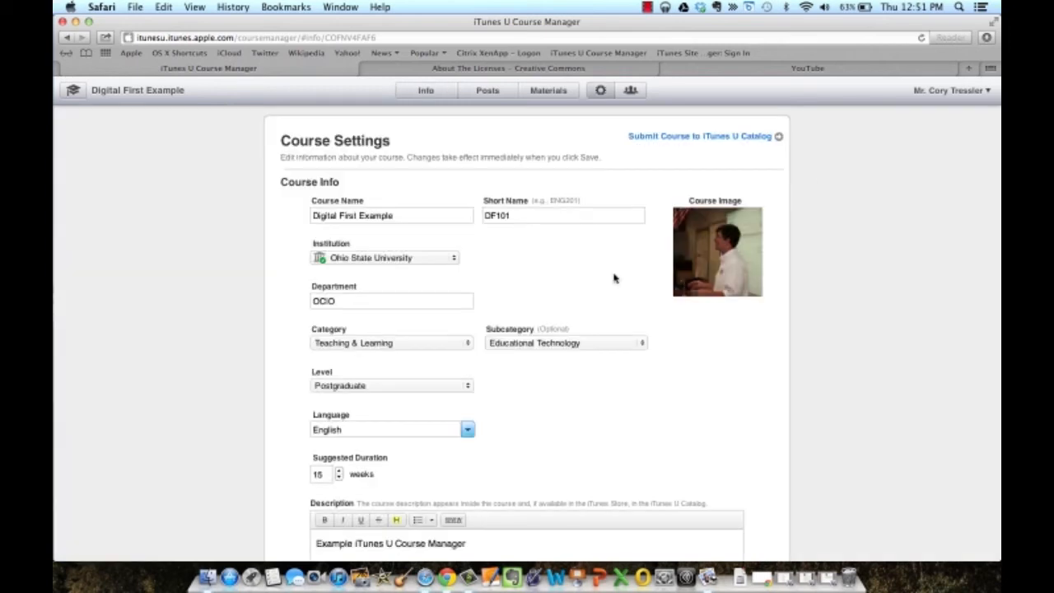
scroll(586, 289, down, 3)
scroll(585, 289, down, 5)
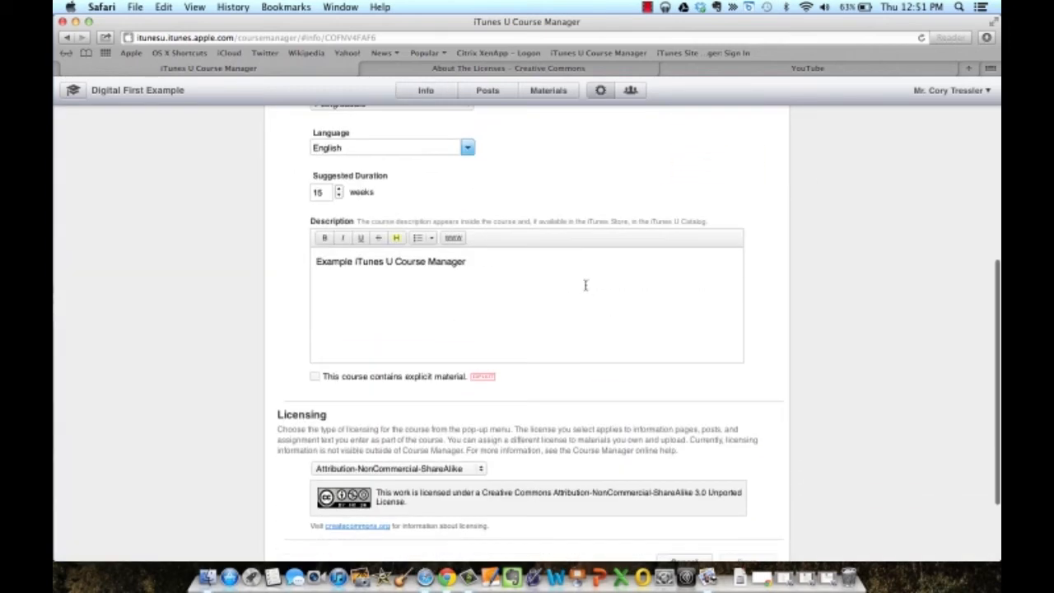
scroll(556, 325, up, 7)
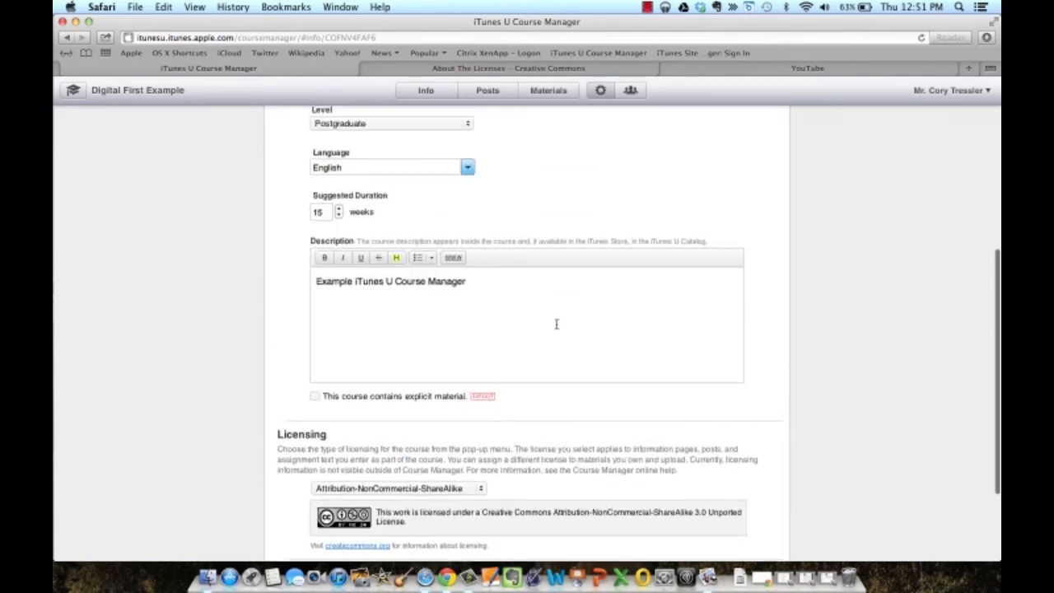
scroll(556, 329, up, 2)
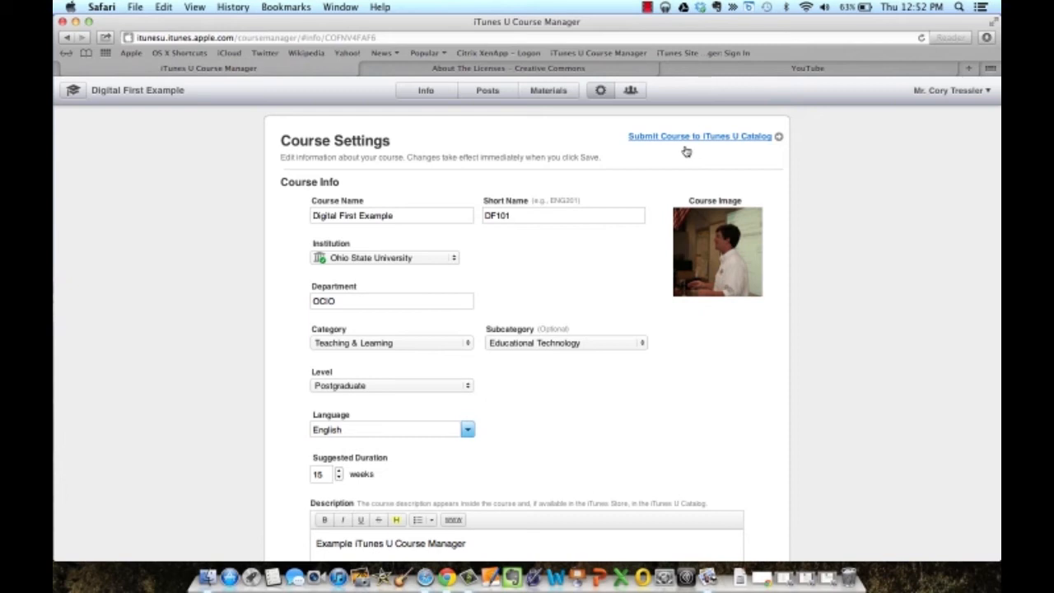
click(72, 92)
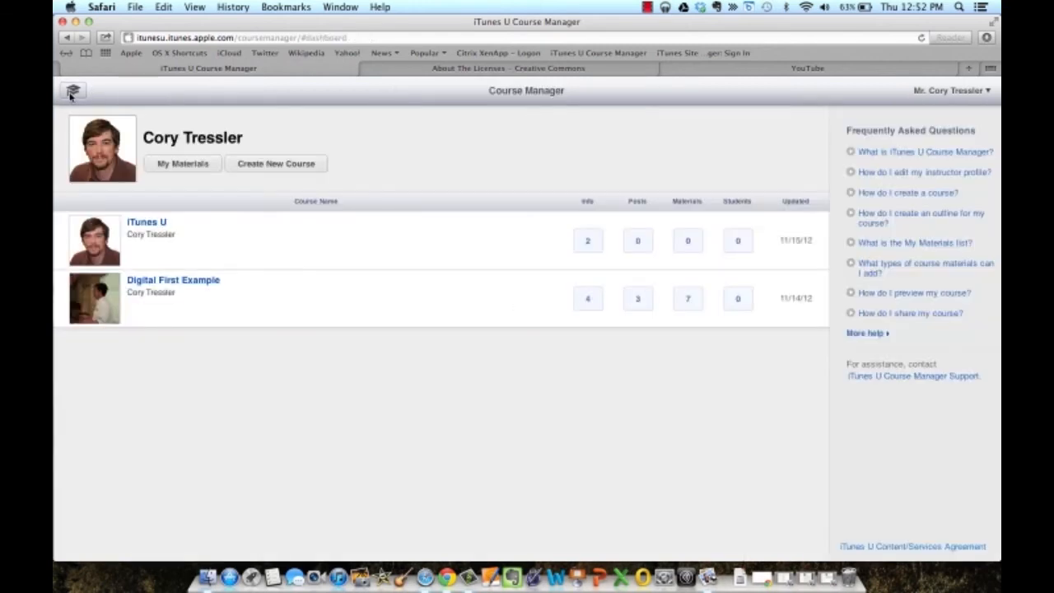
Open Digital First Example and view its Instructor page with title, institution and bio.
click(159, 284)
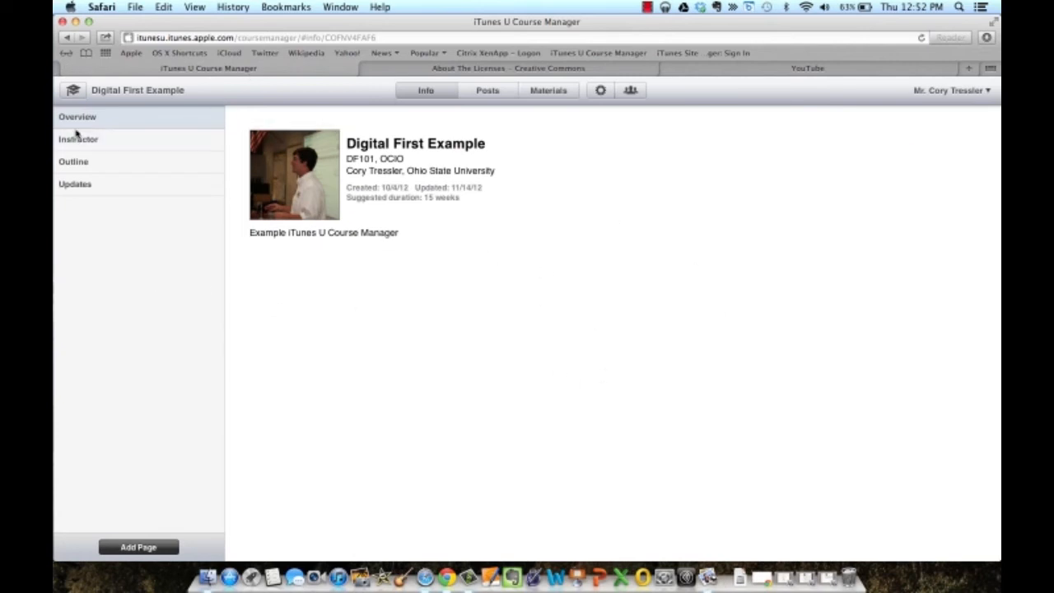
mouse_move(421, 174)
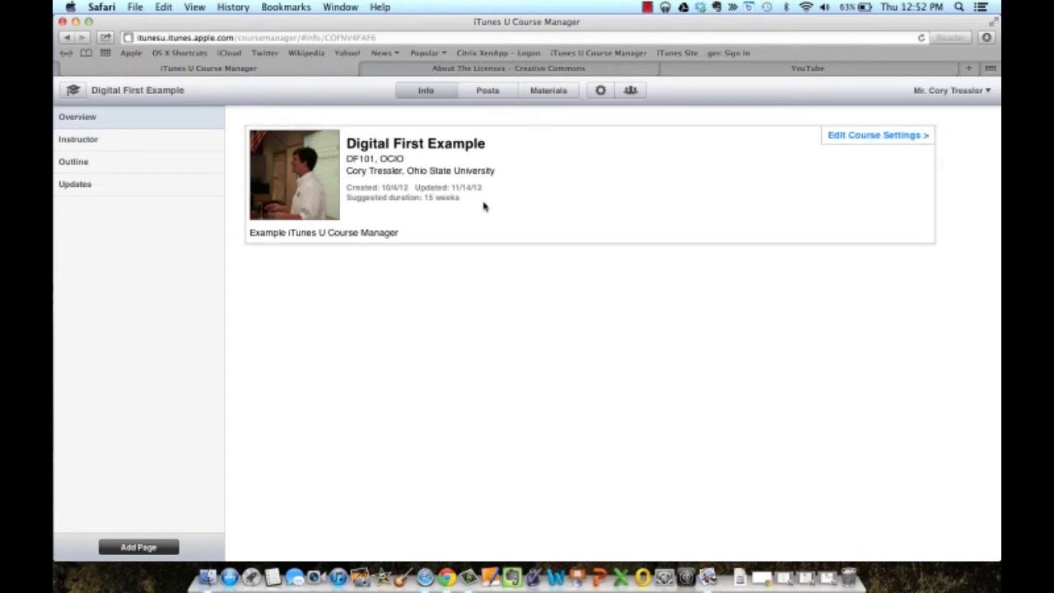
click(96, 140)
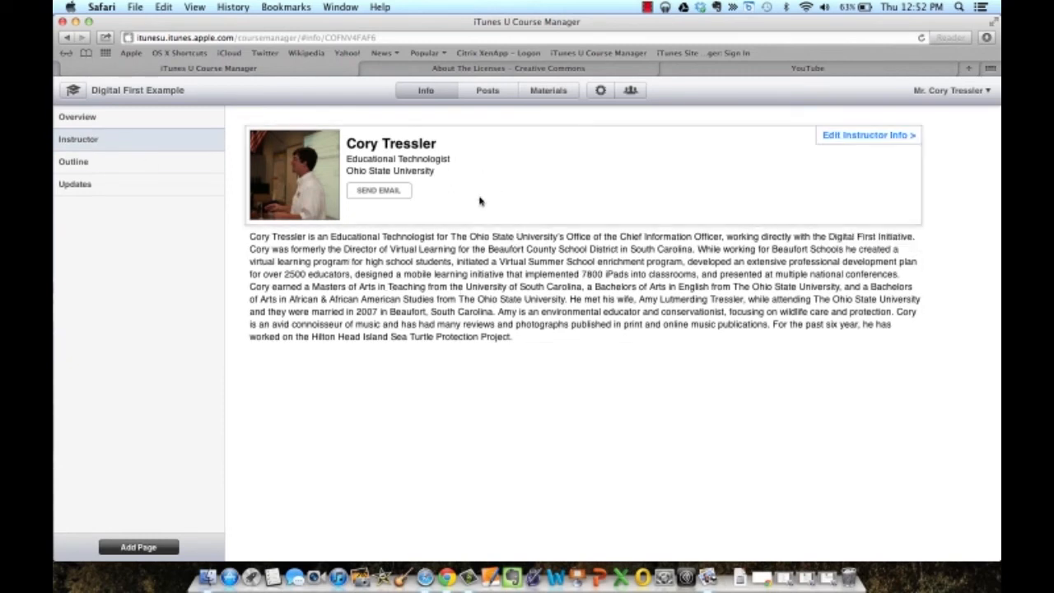
Replace the Course Email in the instructor info with the instructor's e-mail address and save.
click(846, 139)
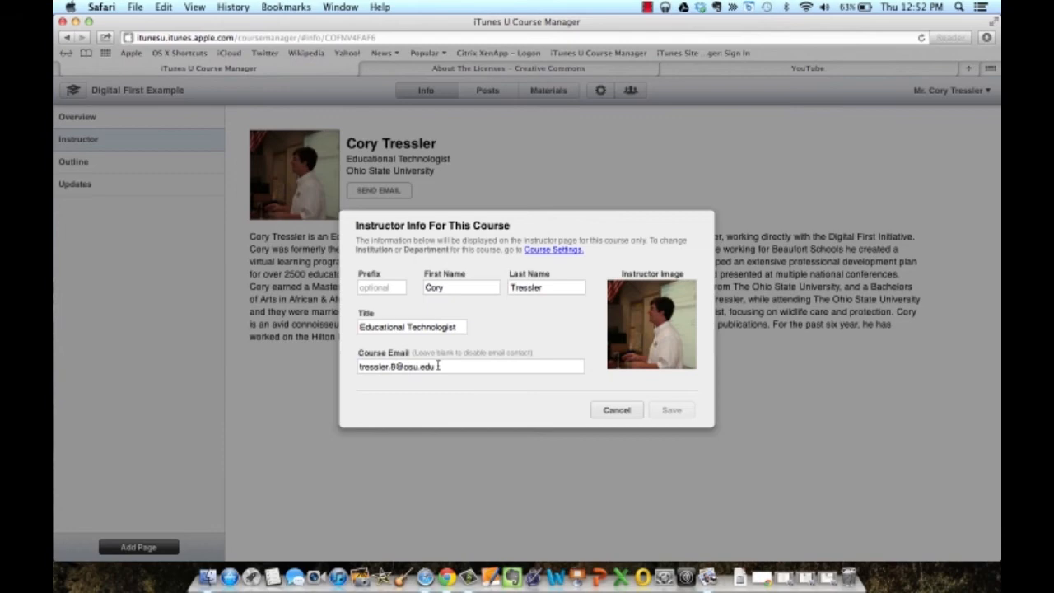
drag(438, 366, 234, 368)
key(BackSpace)
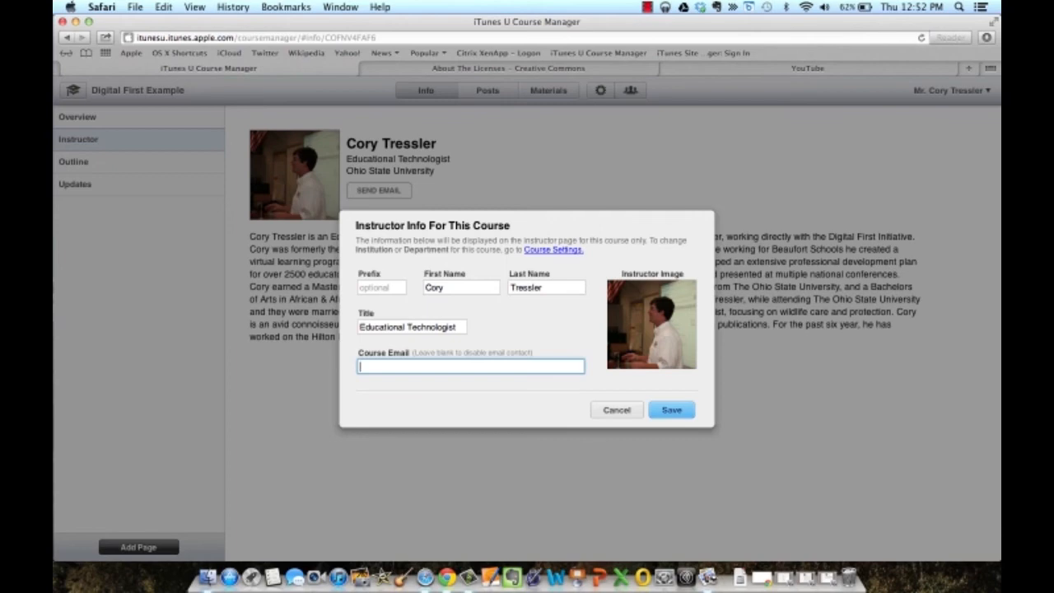
click(672, 410)
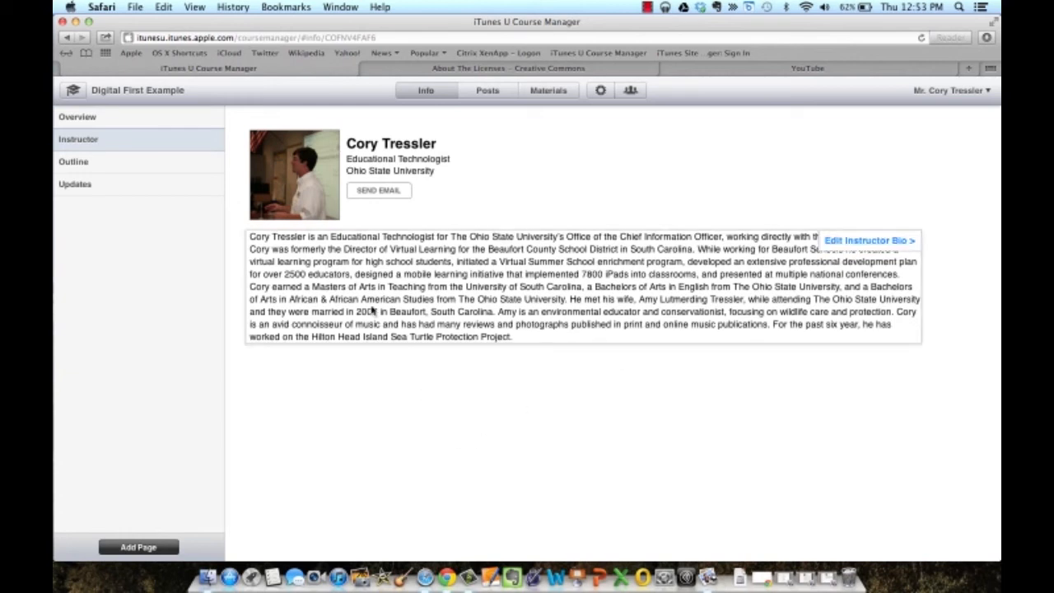
Review the twelve 'Beat …' topics in the Digital First Example outline, then return to the dashboard.
click(104, 167)
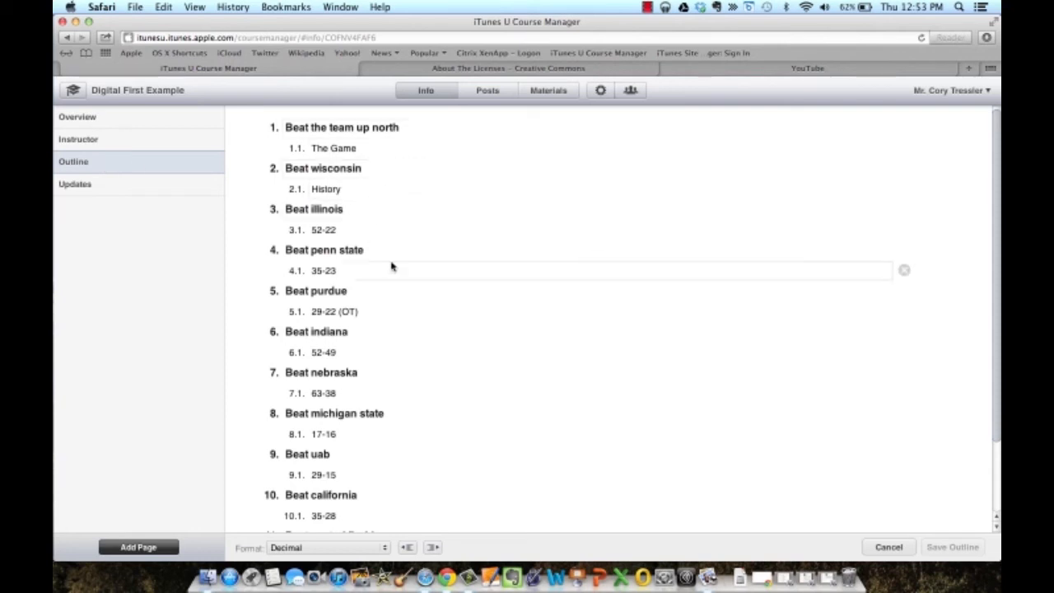
scroll(391, 263, down, 5)
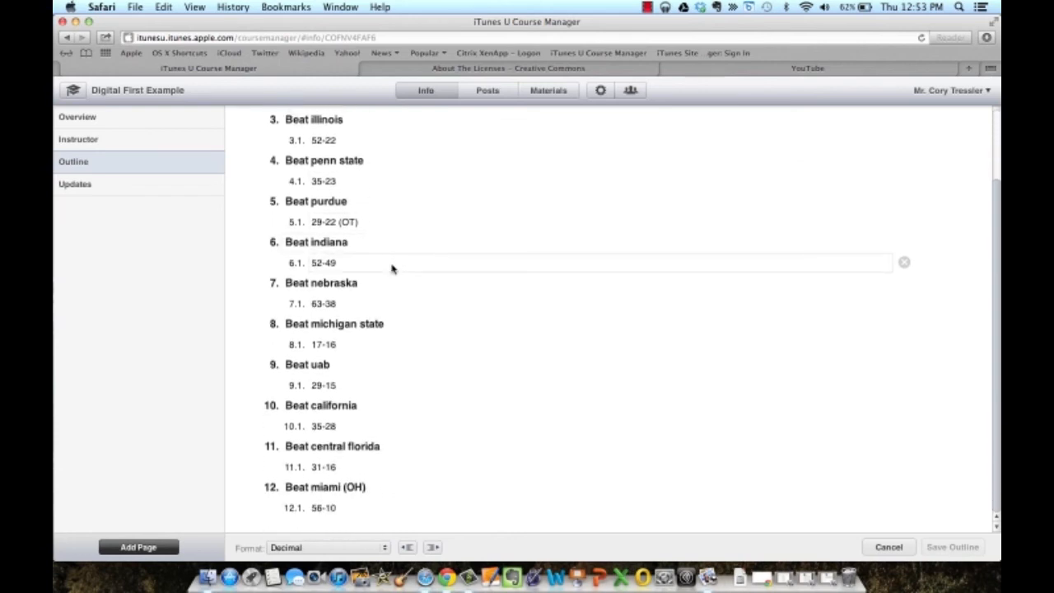
scroll(392, 268, up, 5)
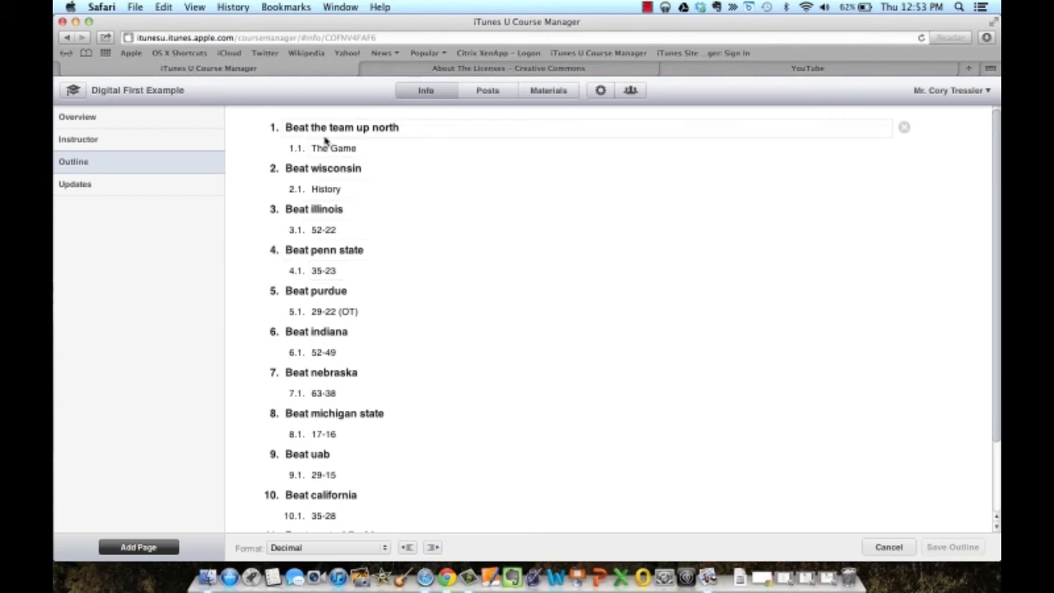
click(417, 128)
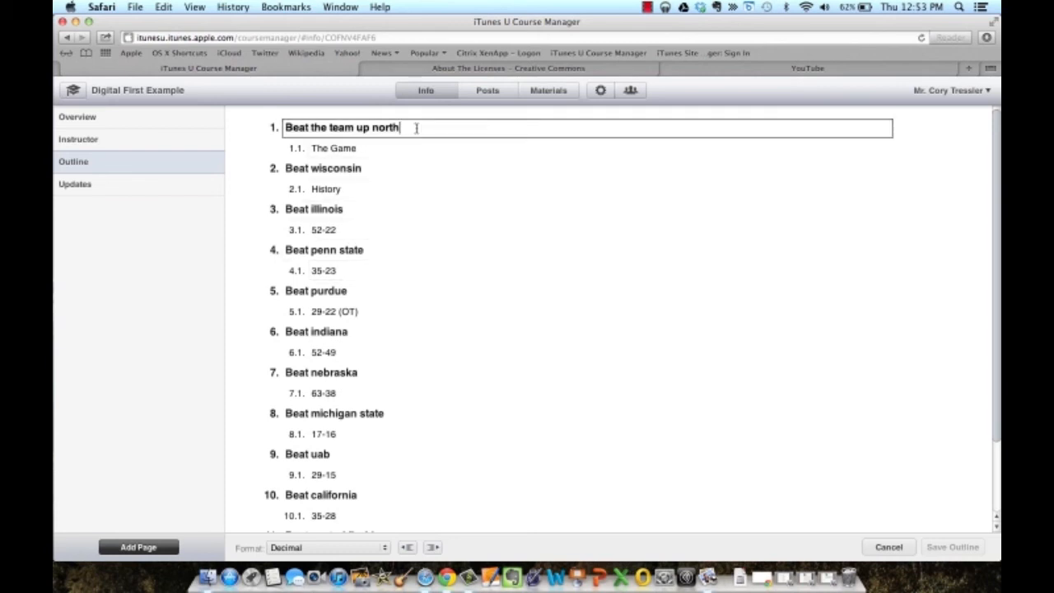
click(80, 94)
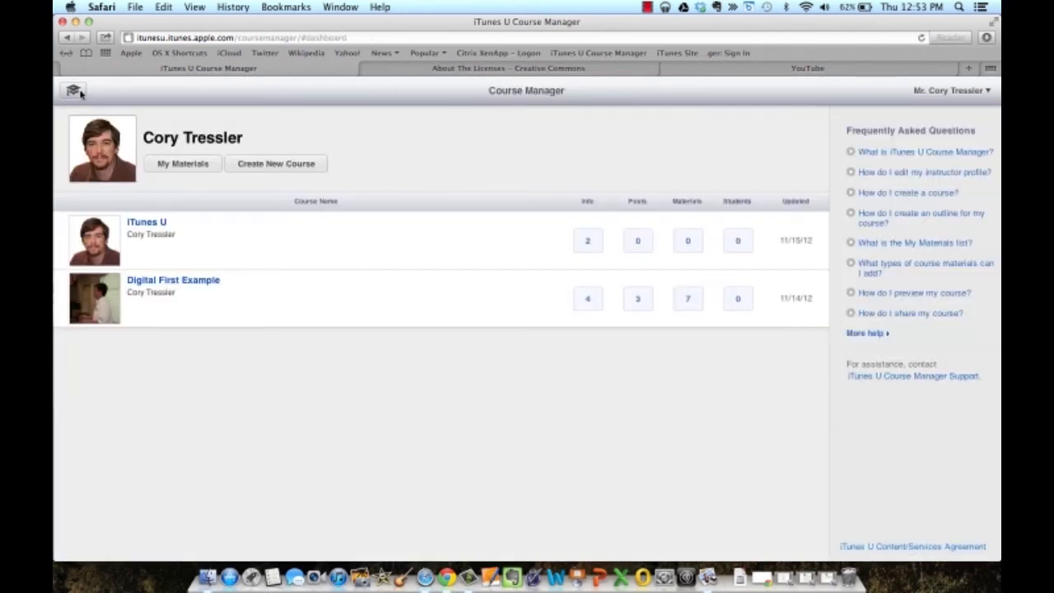
Open the new iTunes U course's Instructor page and bring up the 'Create a course outline' tip.
click(148, 224)
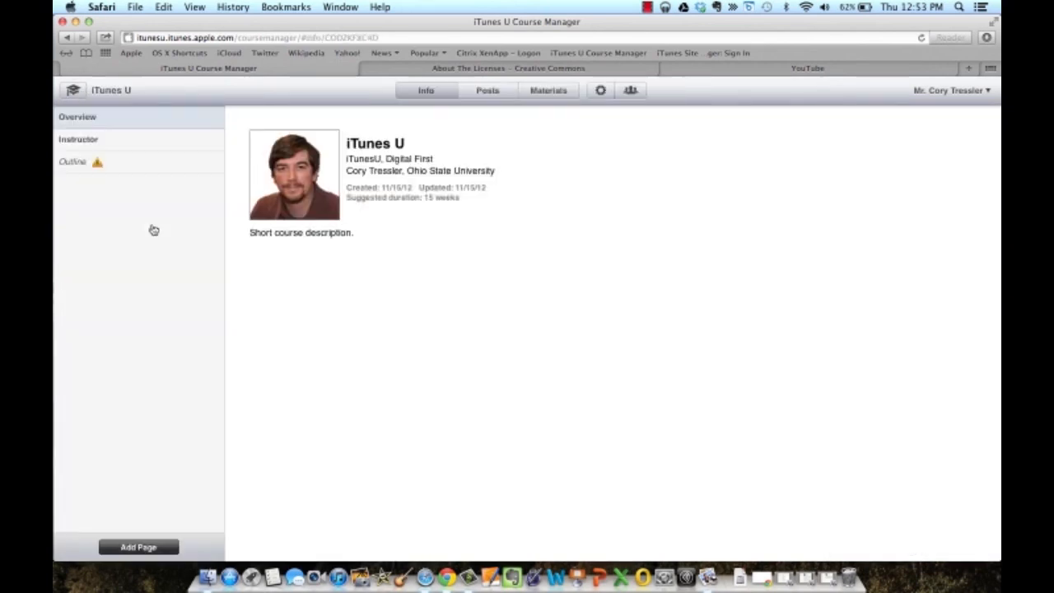
click(123, 144)
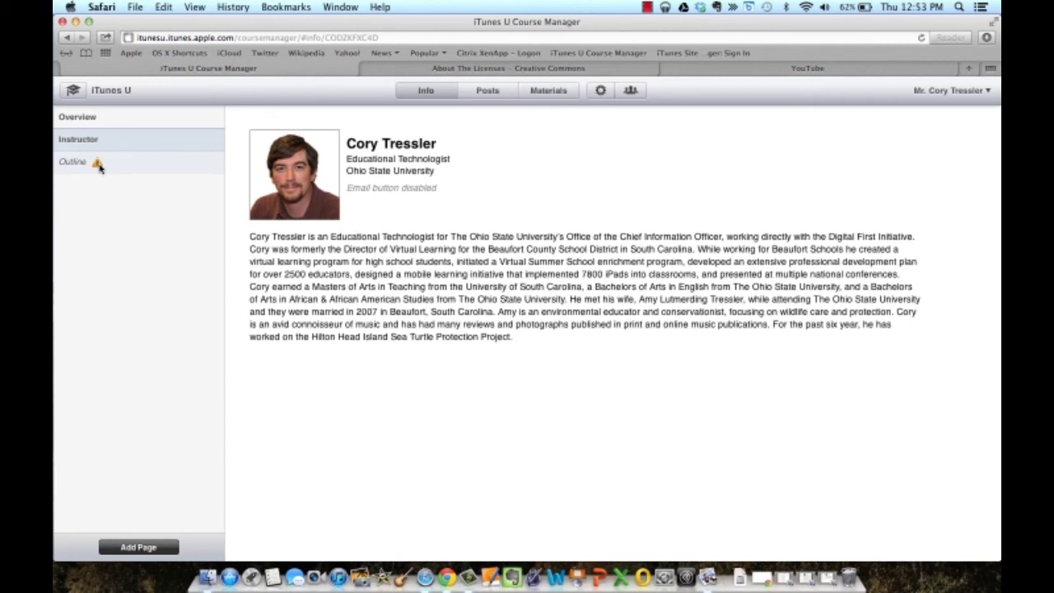
mouse_move(98, 166)
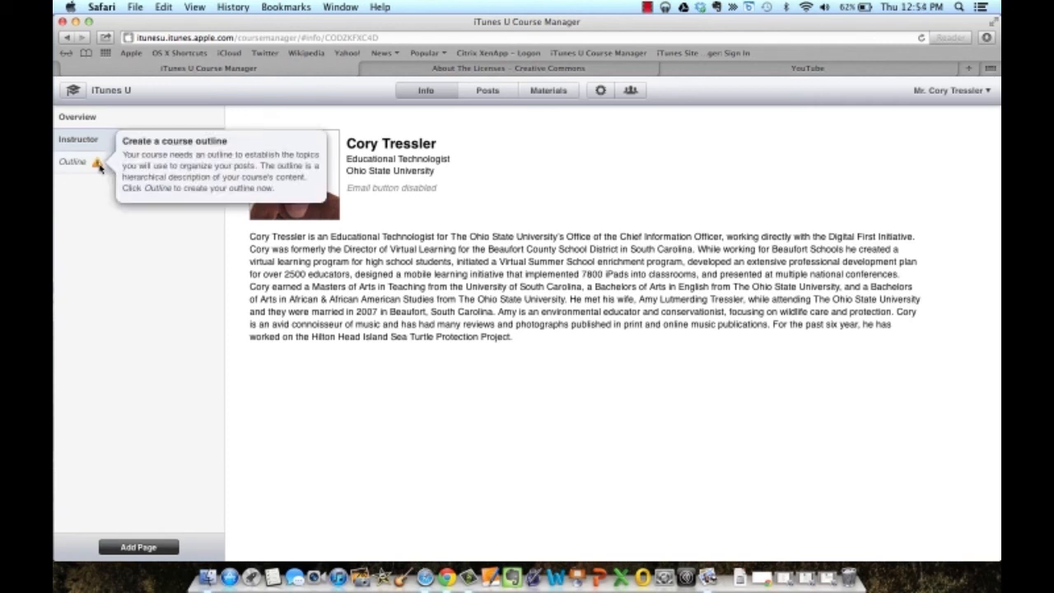
Write the first outline item, 'Section 1 -' about creating an Apple ID.
click(74, 164)
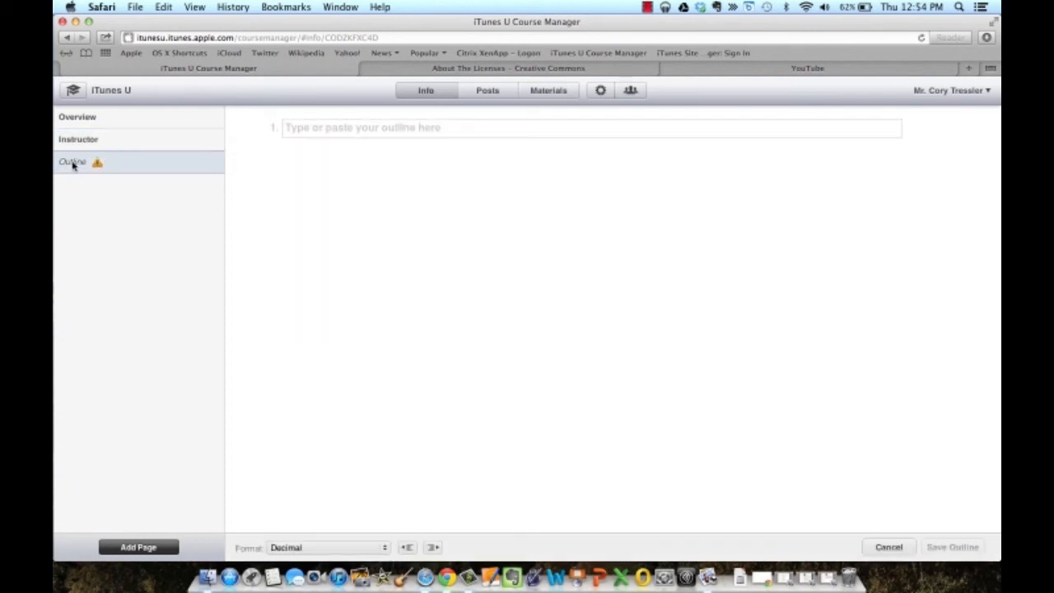
click(325, 135)
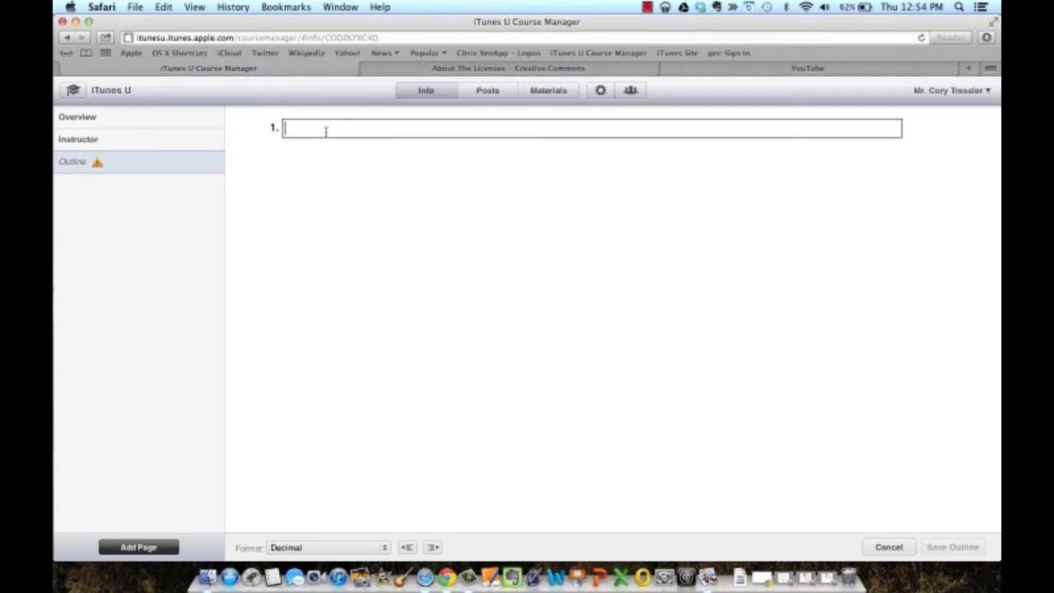
text(Section 1 -)
text(Create an Apple ID with your @osu.edu email address.)
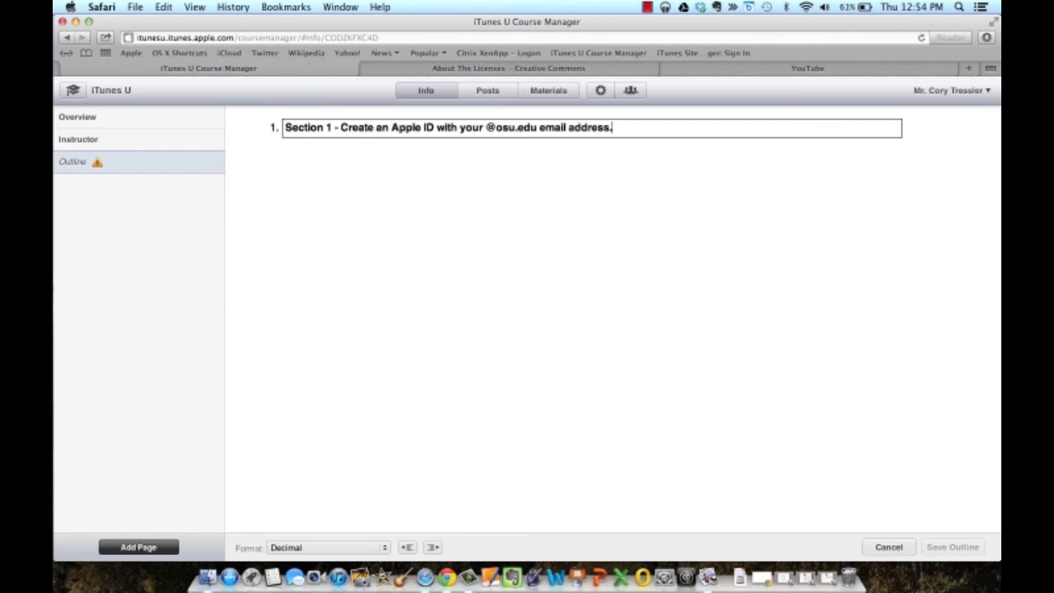
key(Return)
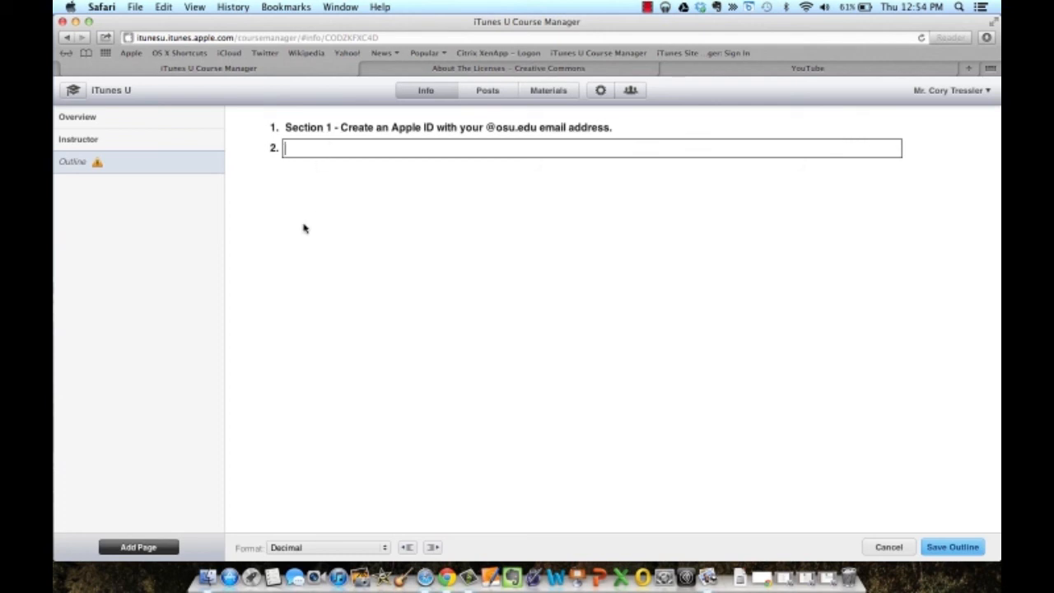
Add indented sub-item 1.1 about emailing the instructor, keeping decimal numbering.
click(383, 550)
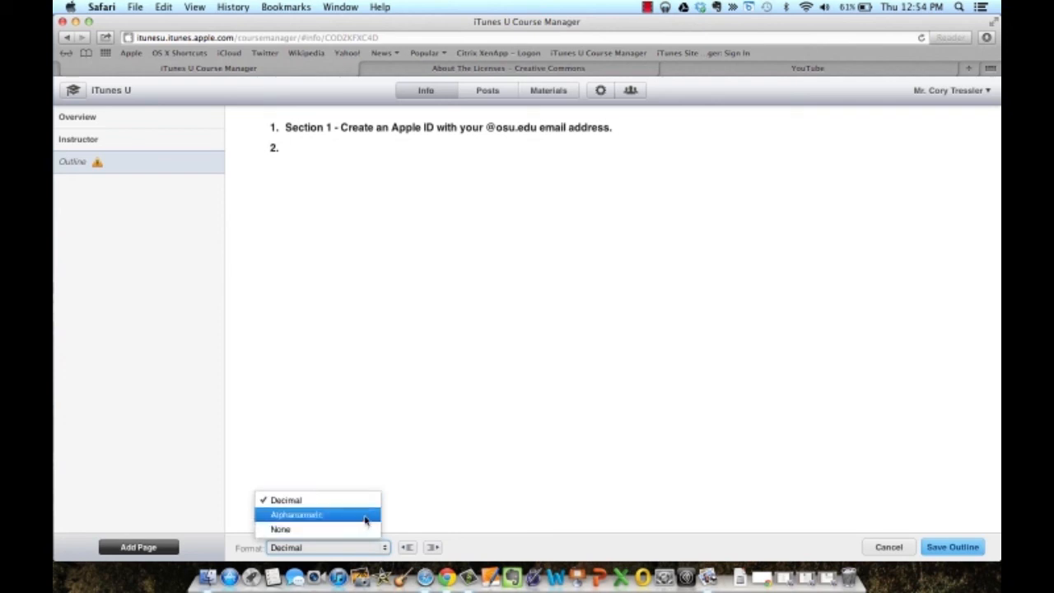
click(364, 516)
click(432, 548)
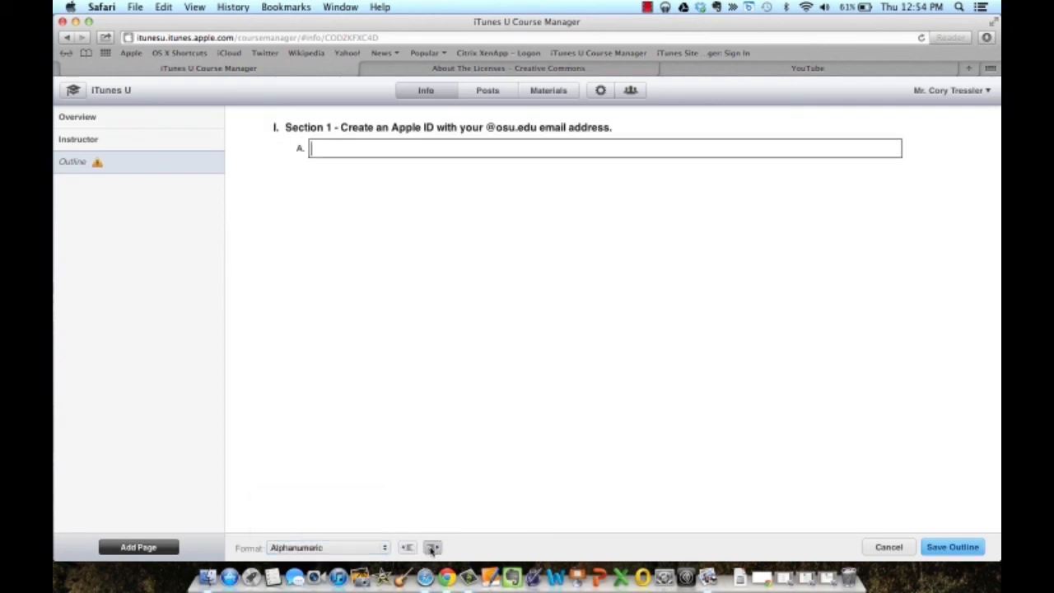
click(388, 548)
click(365, 501)
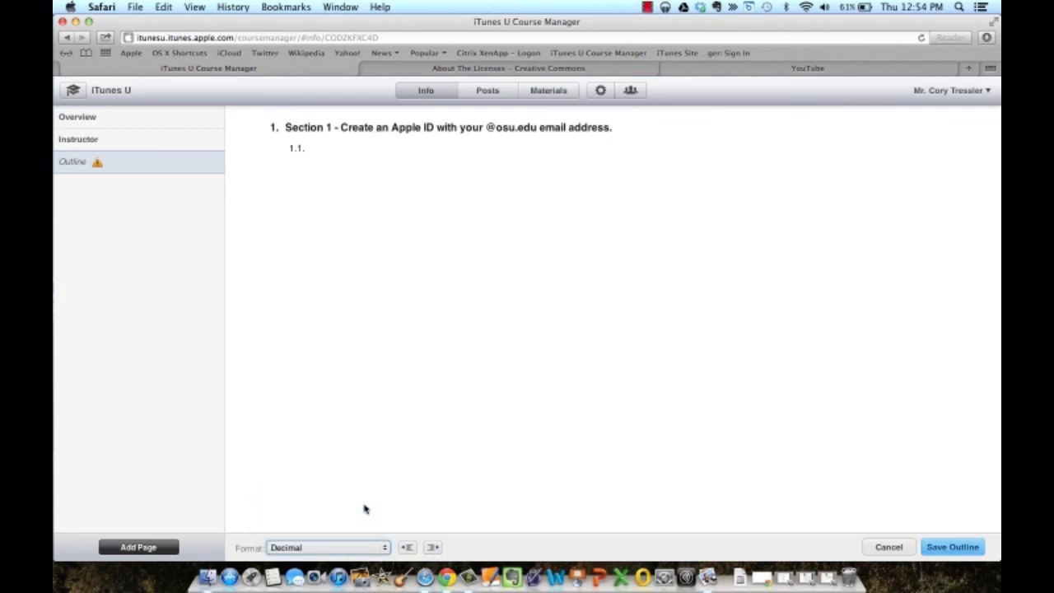
click(326, 147)
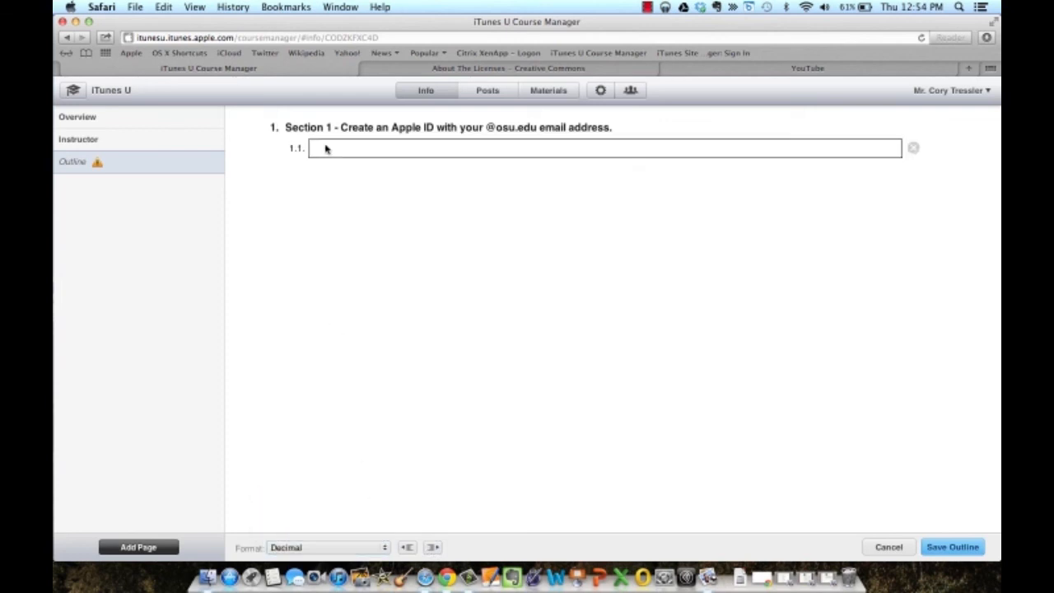
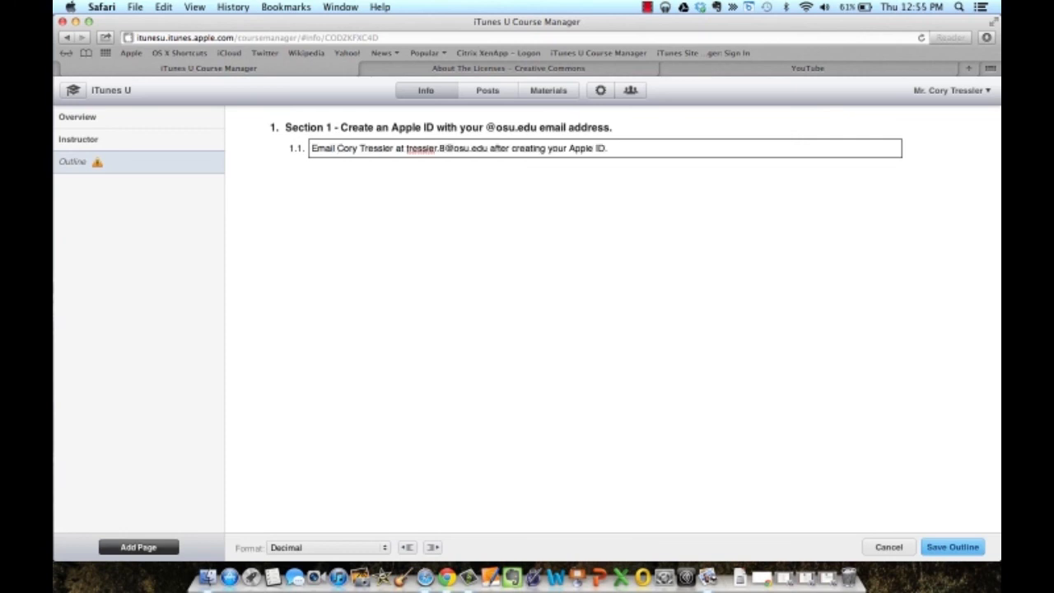
key(Return)
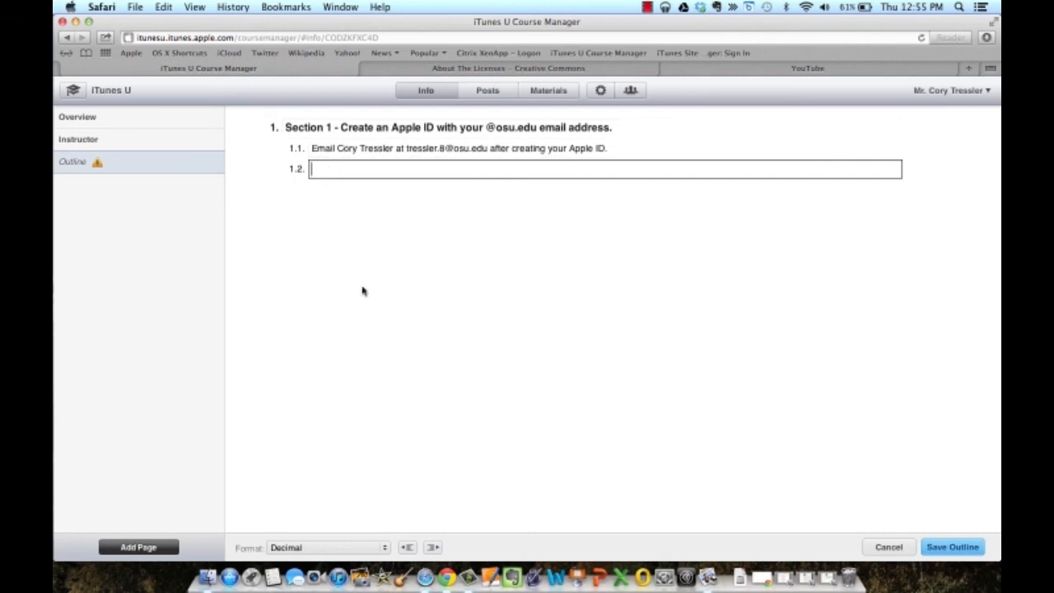
Add top-level item 'Section 2 - Download Safari onto your computer.'.
click(408, 549)
click(432, 548)
click(433, 547)
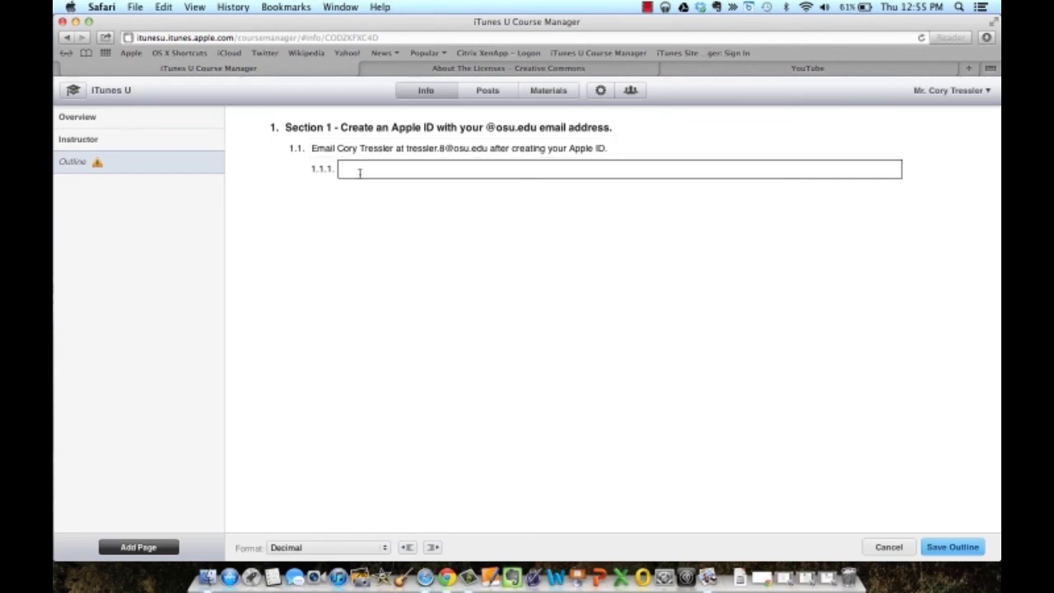
click(406, 548)
click(407, 548)
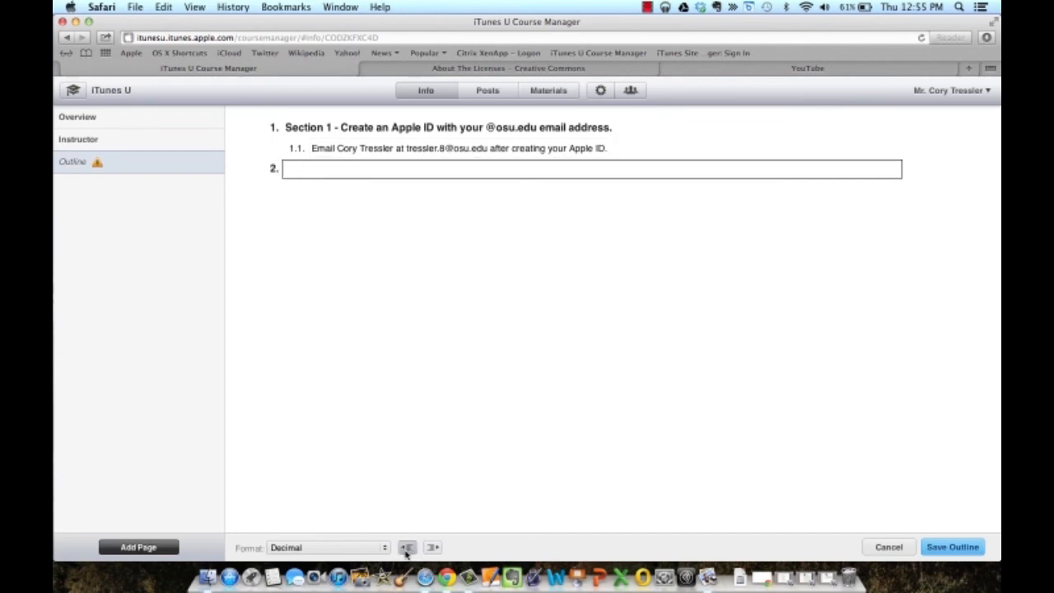
text(Section 2 )
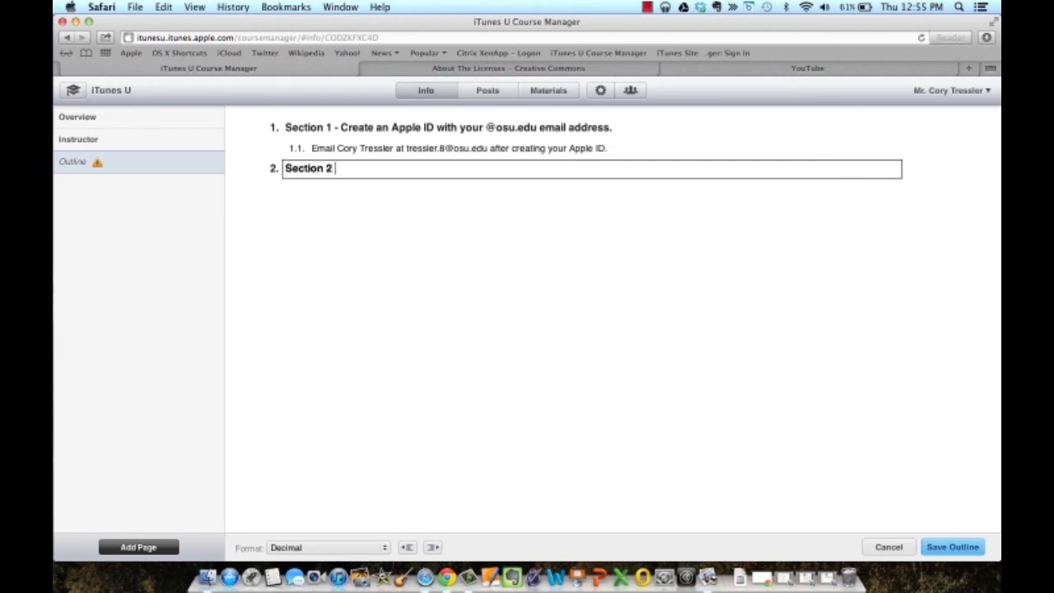
text(- Download Safari onto your computer.)
key(Return)
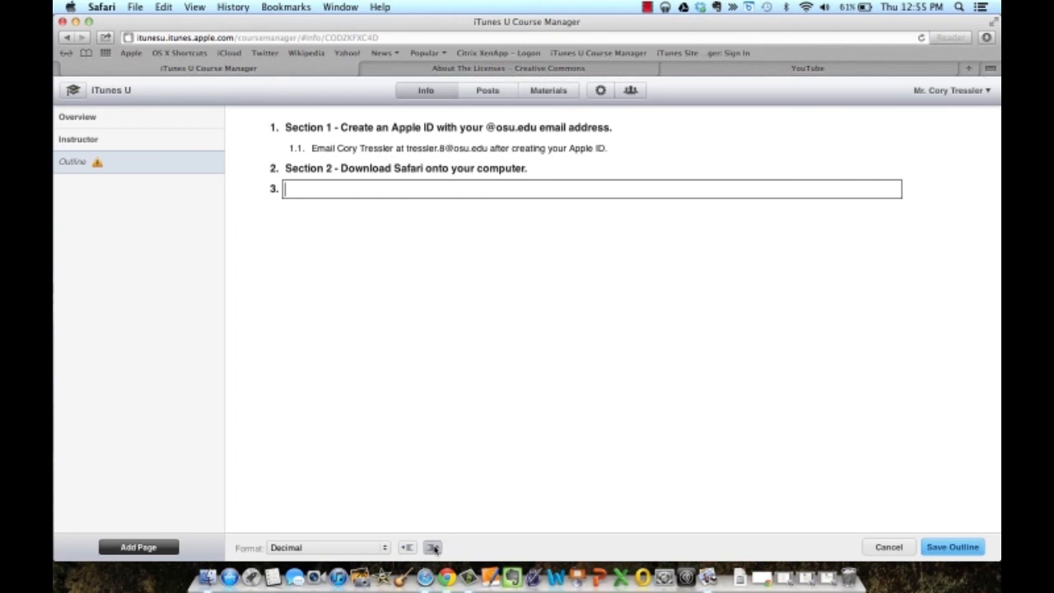
Try Alphanumeric and None numbering formats, then set the outline back to Decimal.
click(384, 548)
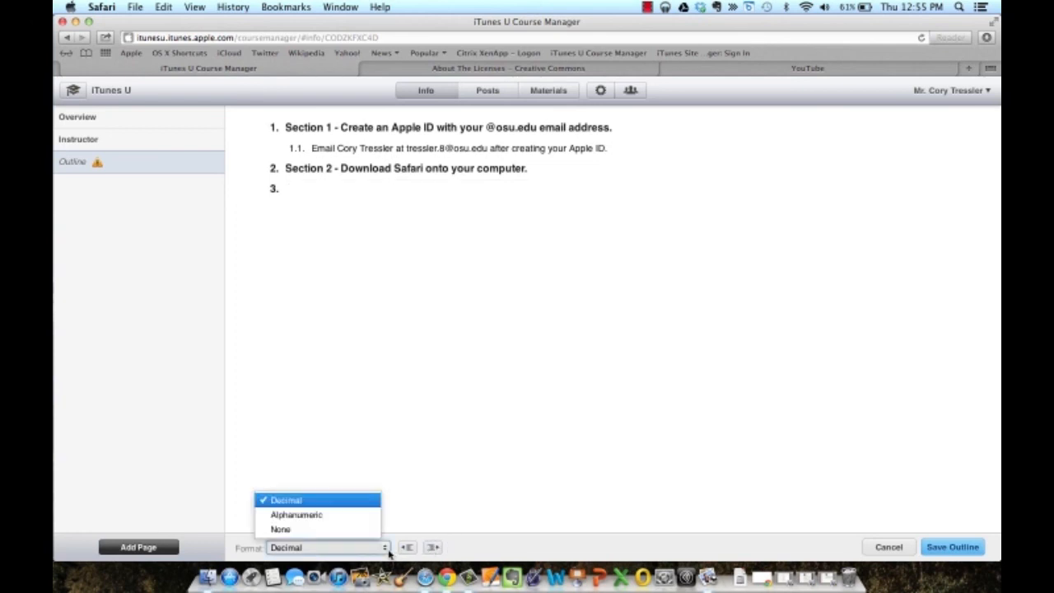
click(375, 519)
click(383, 547)
click(355, 530)
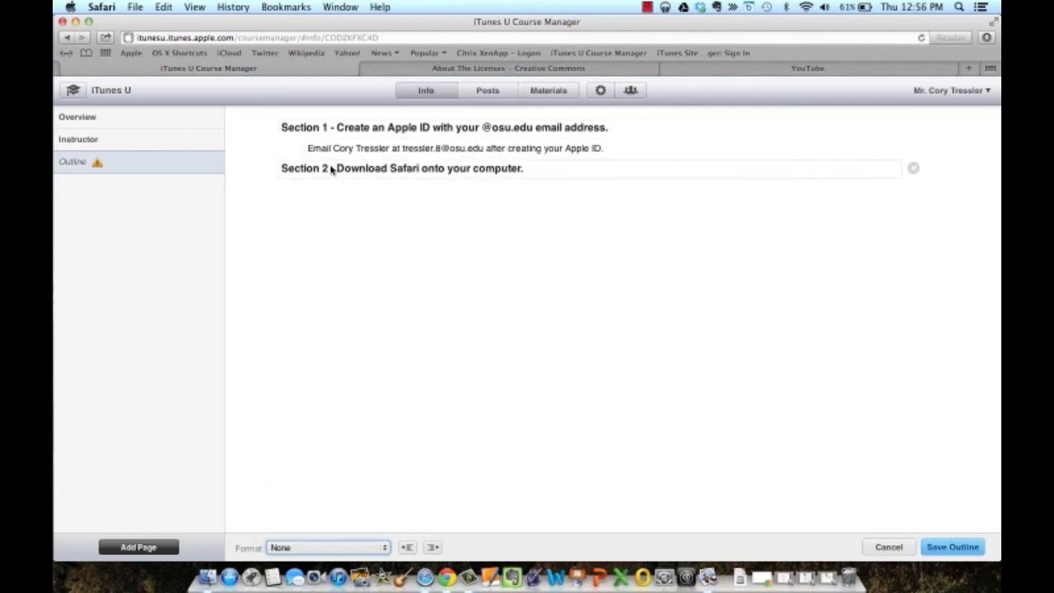
click(383, 547)
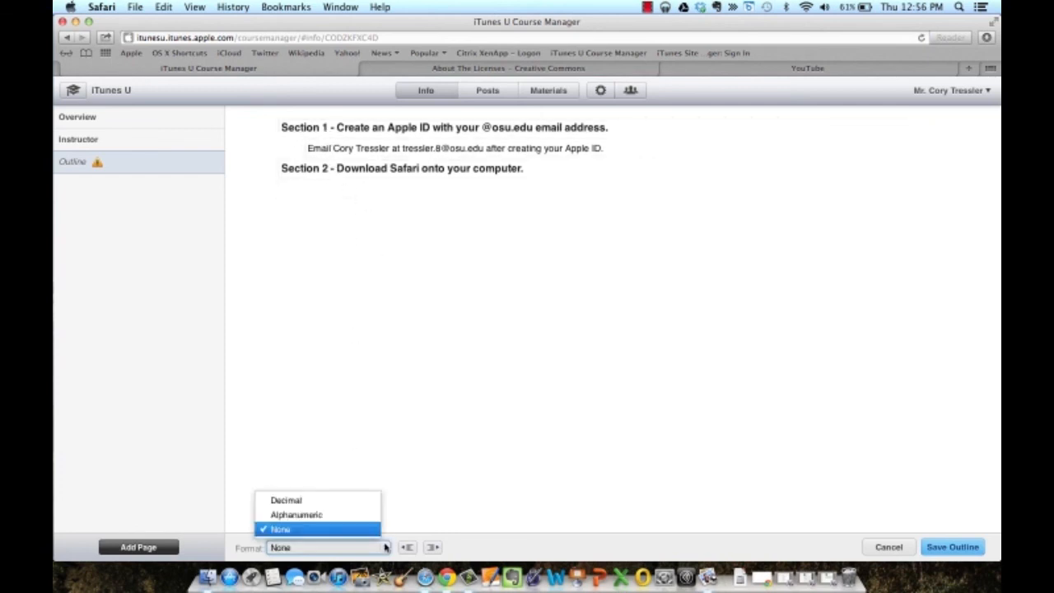
click(352, 503)
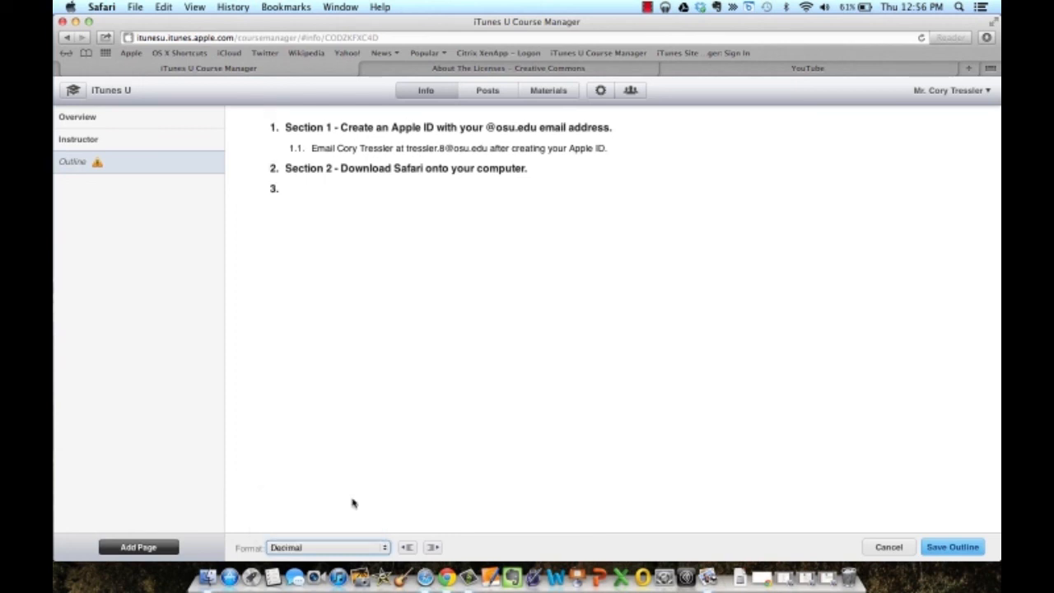
Check the example outline in Preview, add sub-item 2.1 on installing Safari from apple.com, and save.
click(783, 579)
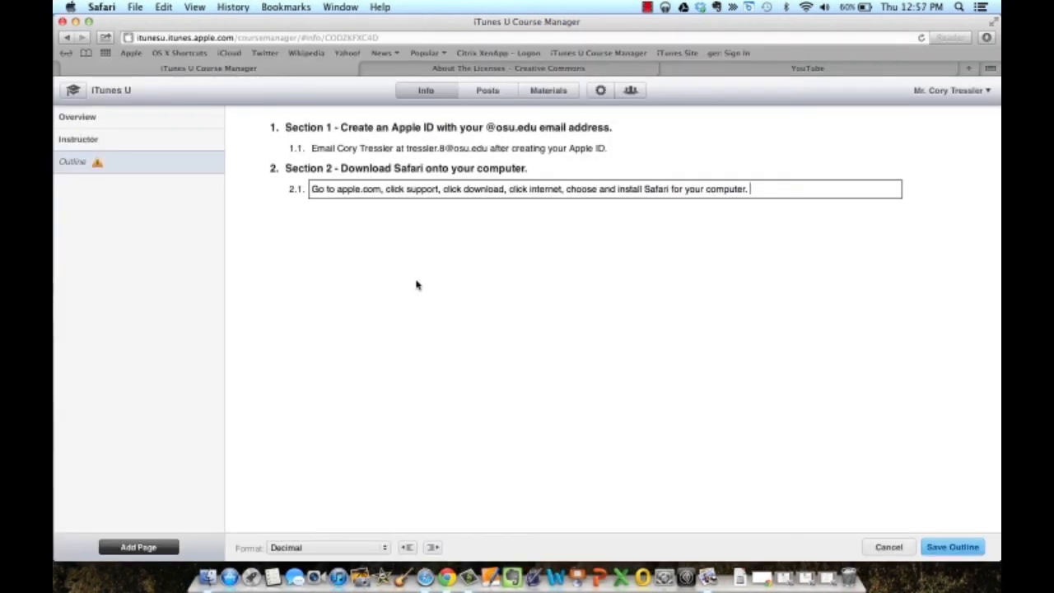
click(417, 282)
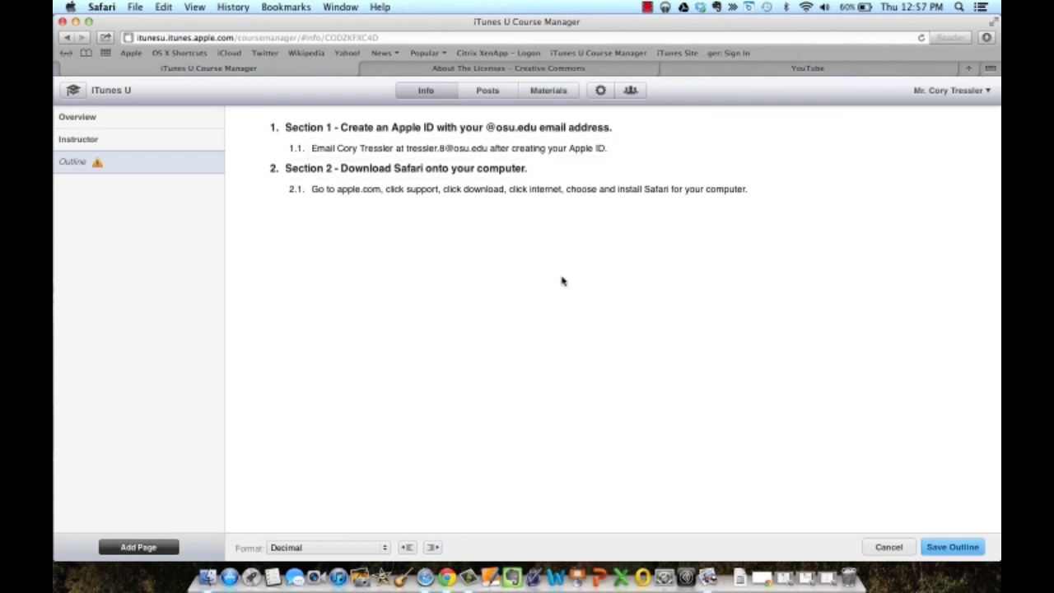
click(939, 556)
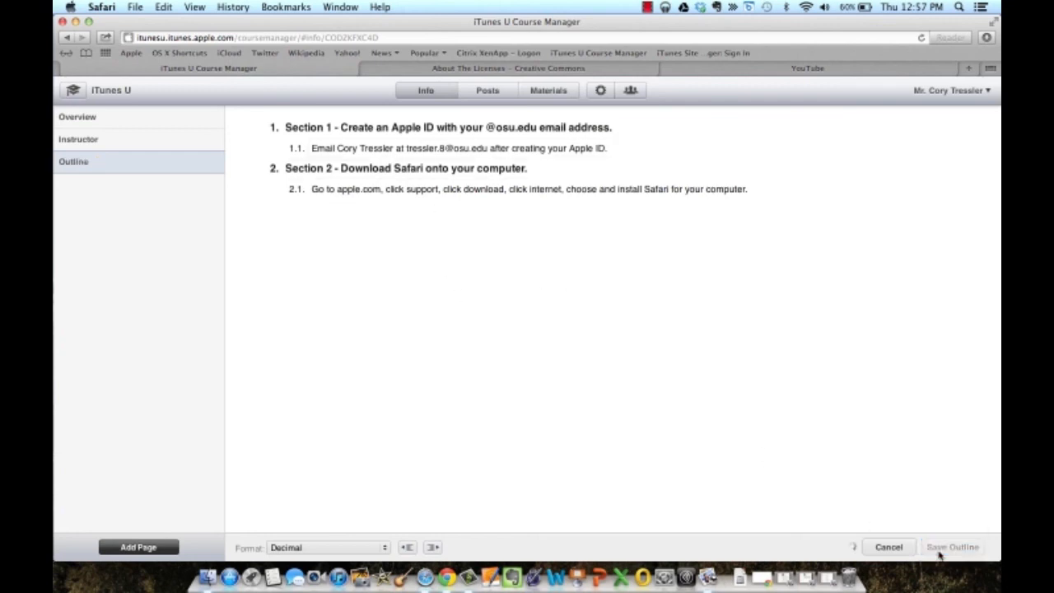